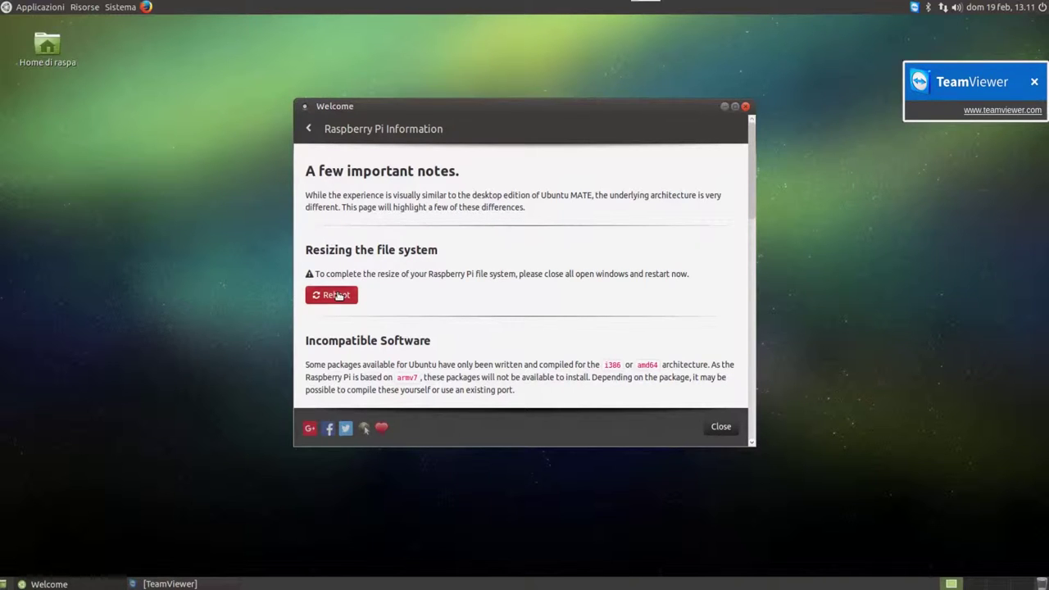
# - Reboot the system to complete the resize of the Raspberry Pi file system
pyautogui.click(339, 296)
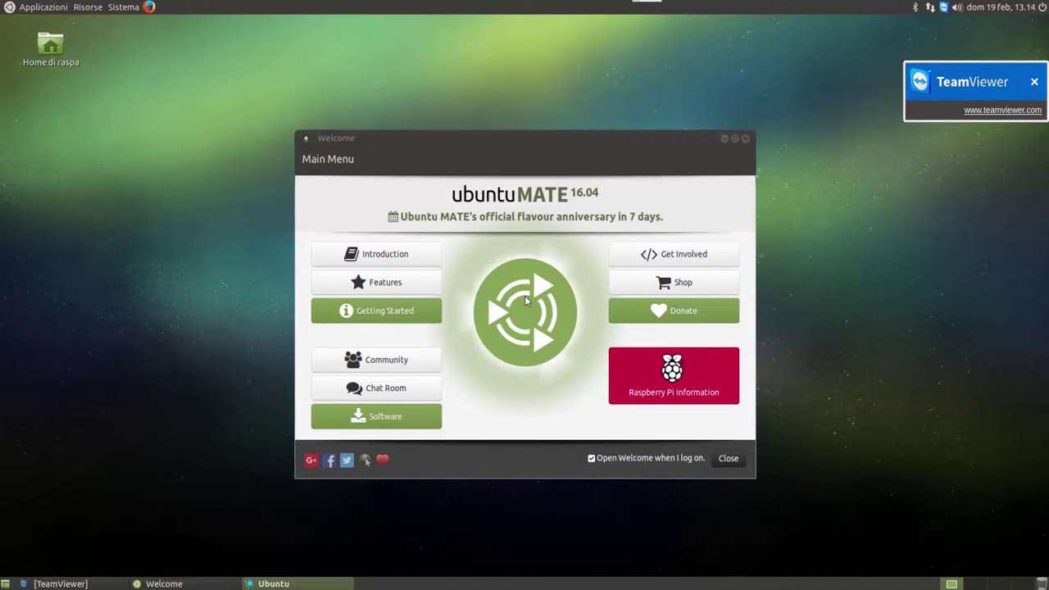
# - Launch Software Updater from the Software Updates topic of Getting Started
pyautogui.click(526, 300)
pyautogui.click(396, 316)
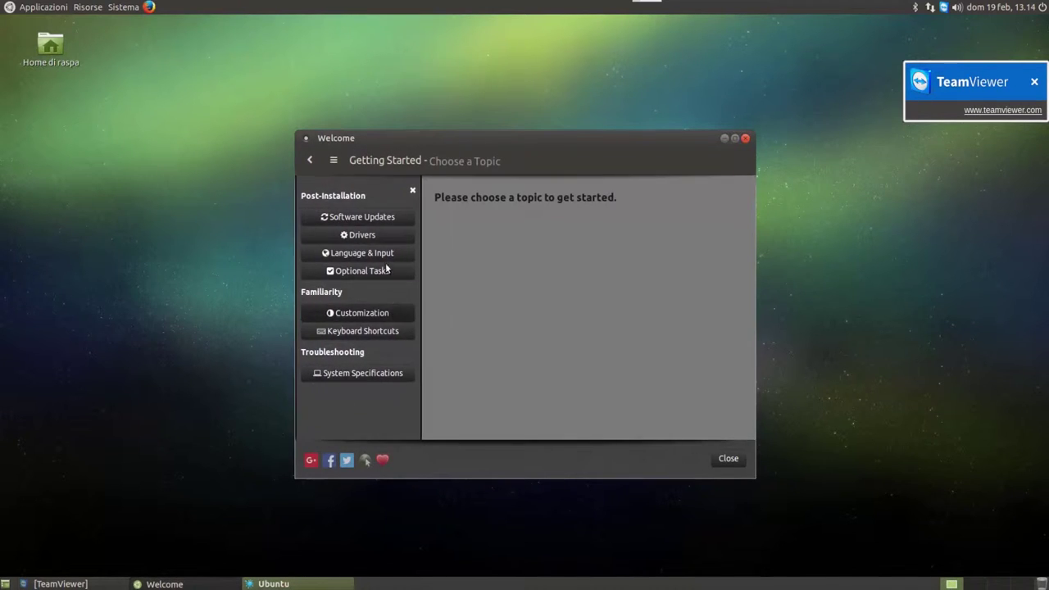
pyautogui.click(372, 217)
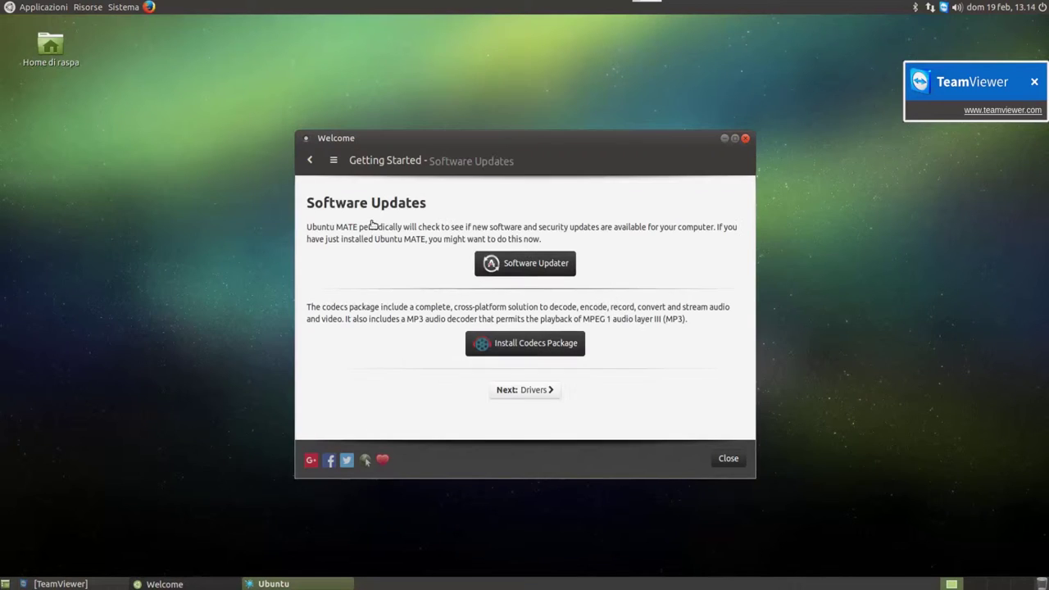
pyautogui.click(526, 266)
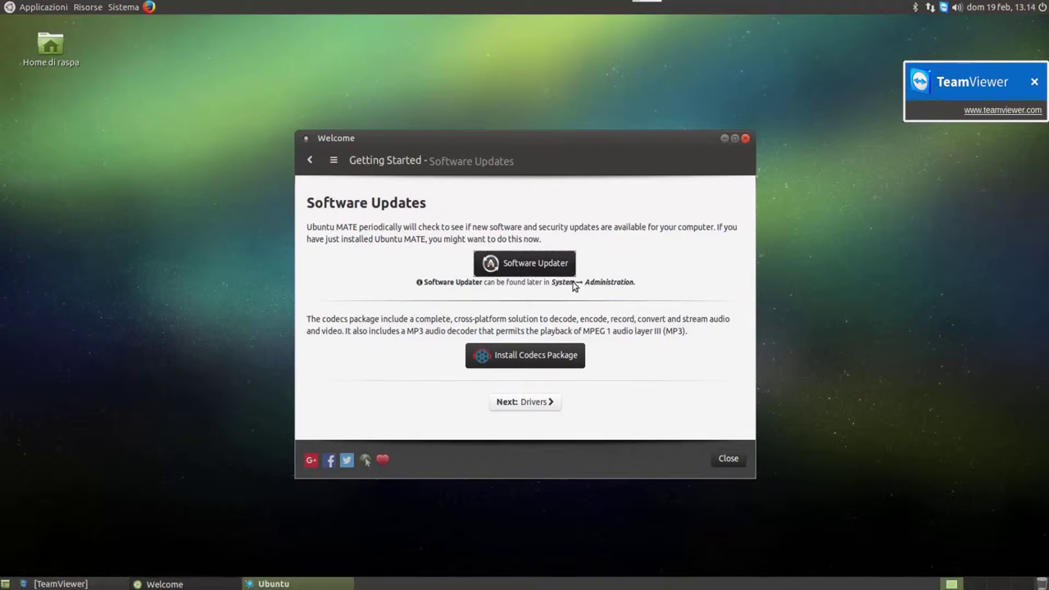
# - Install the codecs package and authenticate with the account password
pyautogui.click(521, 357)
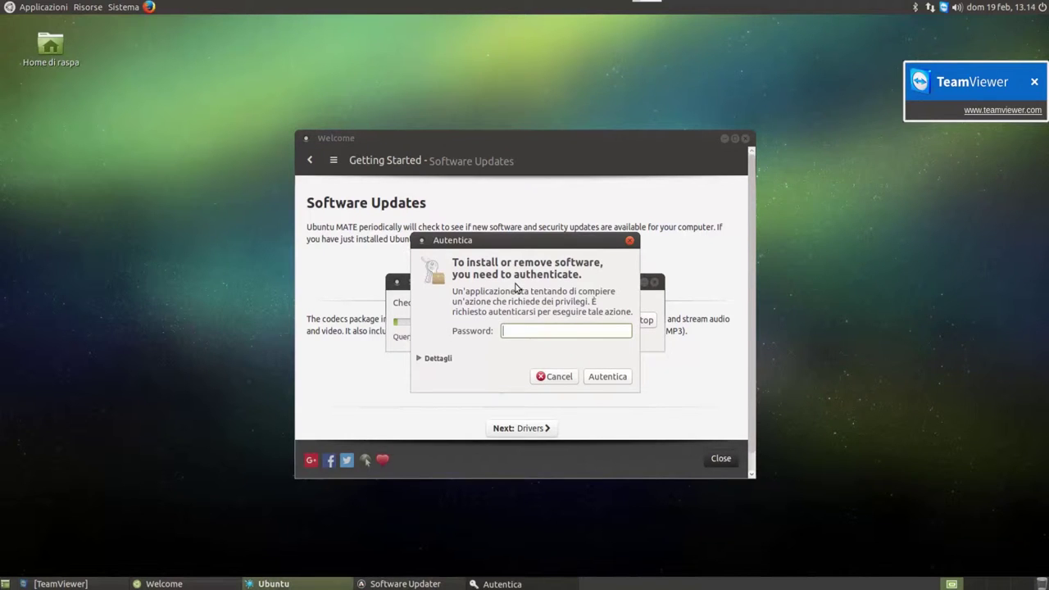
pyautogui.write('••••••••••')
pyautogui.press('Return')
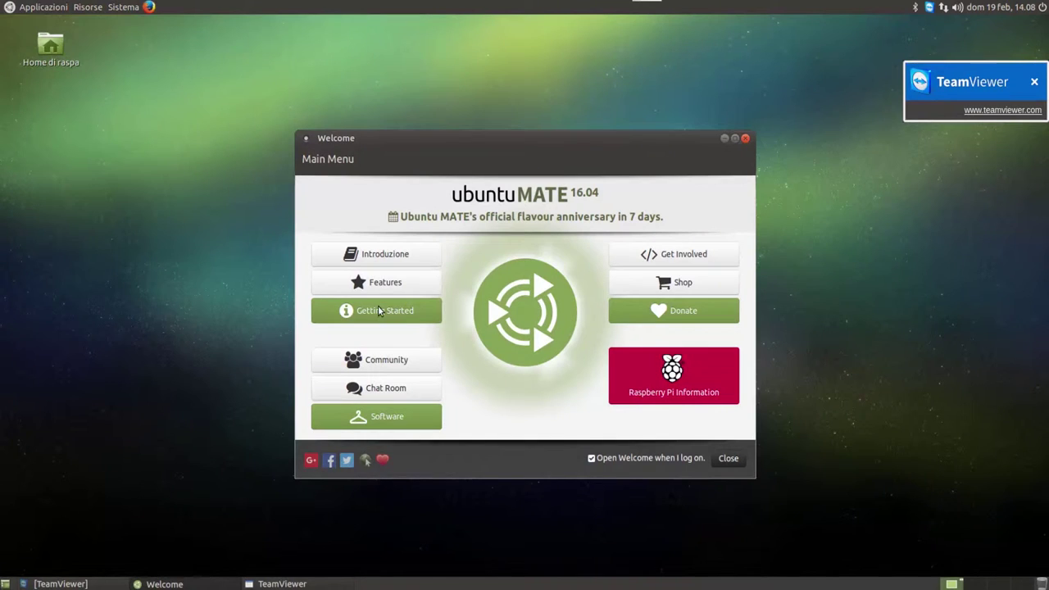
# - Install the missing language support for Italiano (Italia) from Getting Started's Language & Input topic, authenticate with the account password, and close Language Support
pyautogui.click(378, 310)
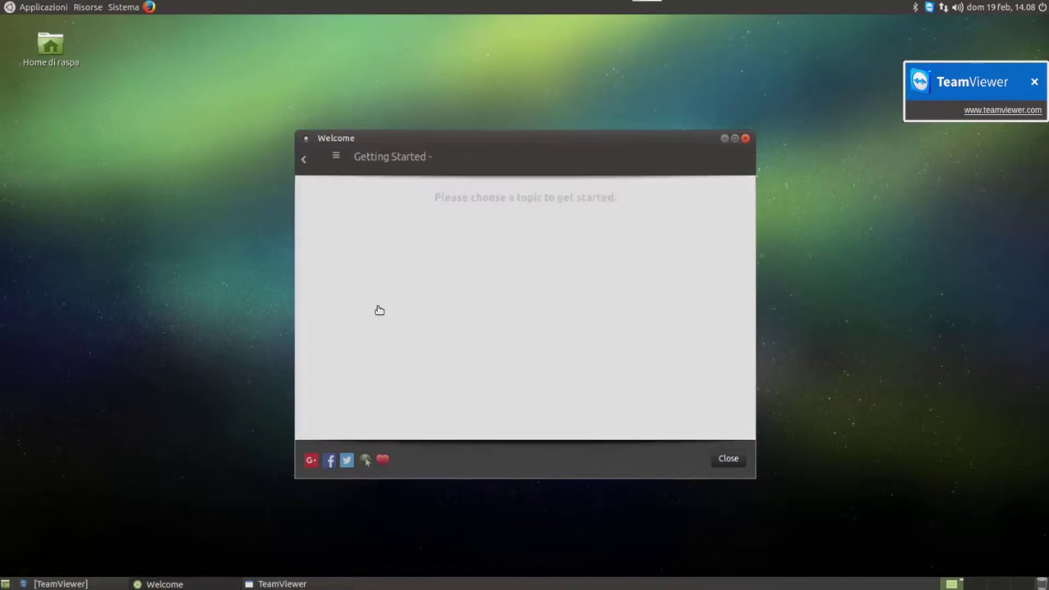
pyautogui.click(354, 256)
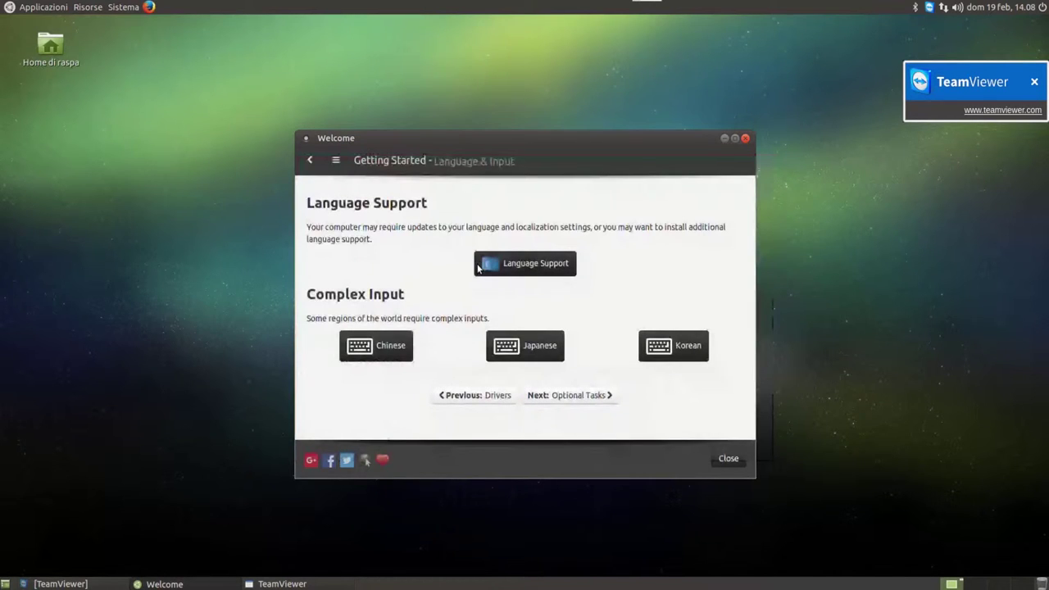
pyautogui.click(513, 263)
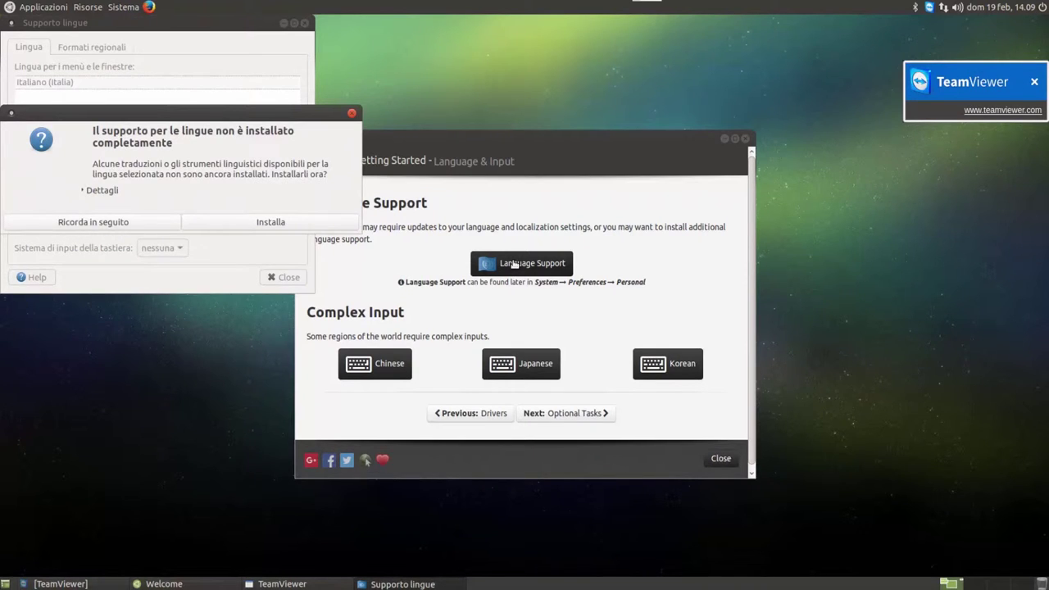
pyautogui.click(237, 219)
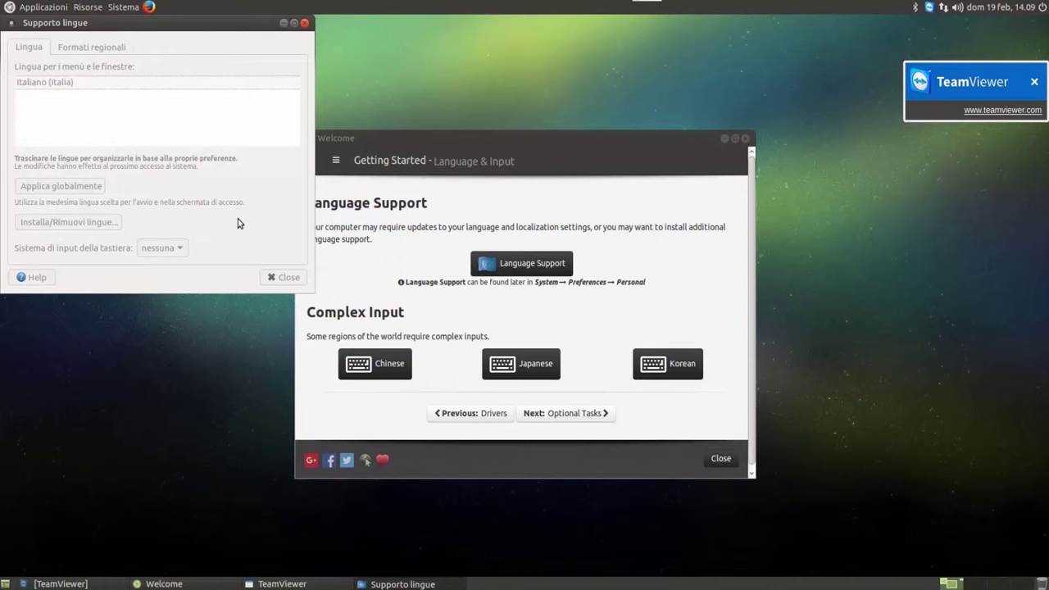
pyautogui.write('••••••••••')
pyautogui.press('Return')
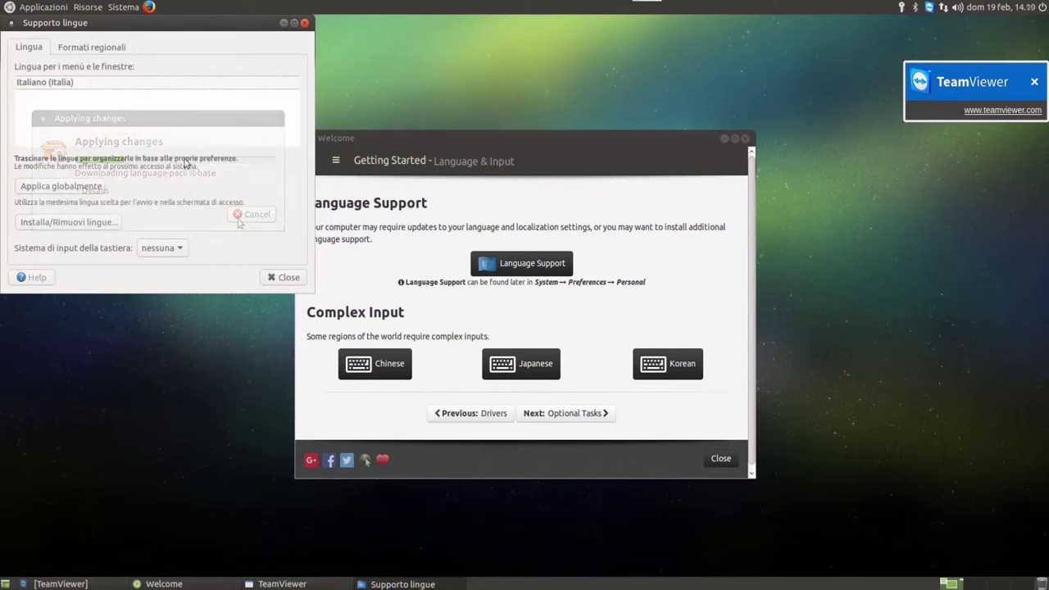
pyautogui.click(58, 83)
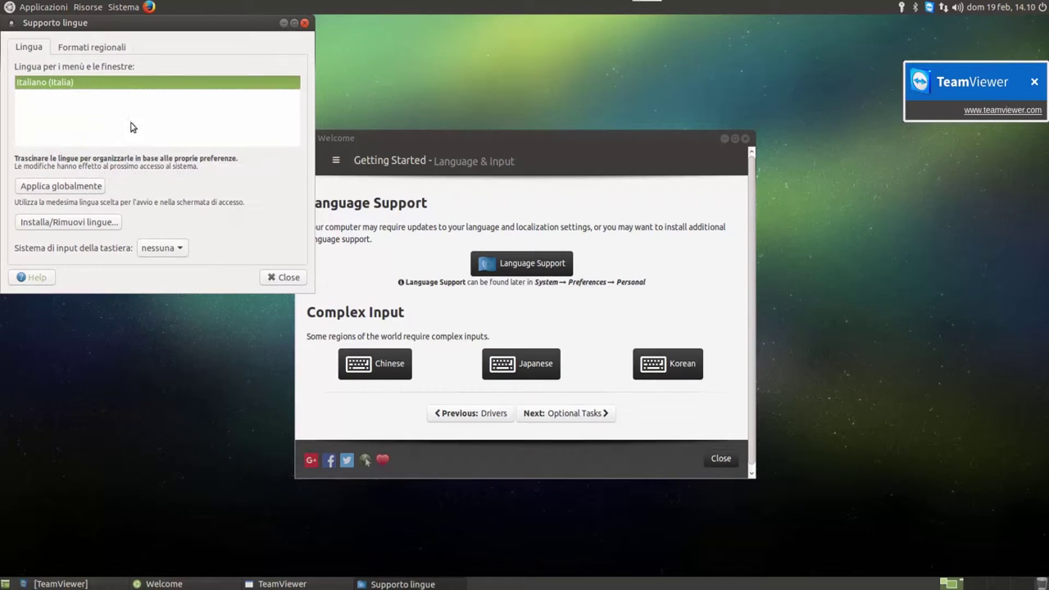
pyautogui.click(283, 277)
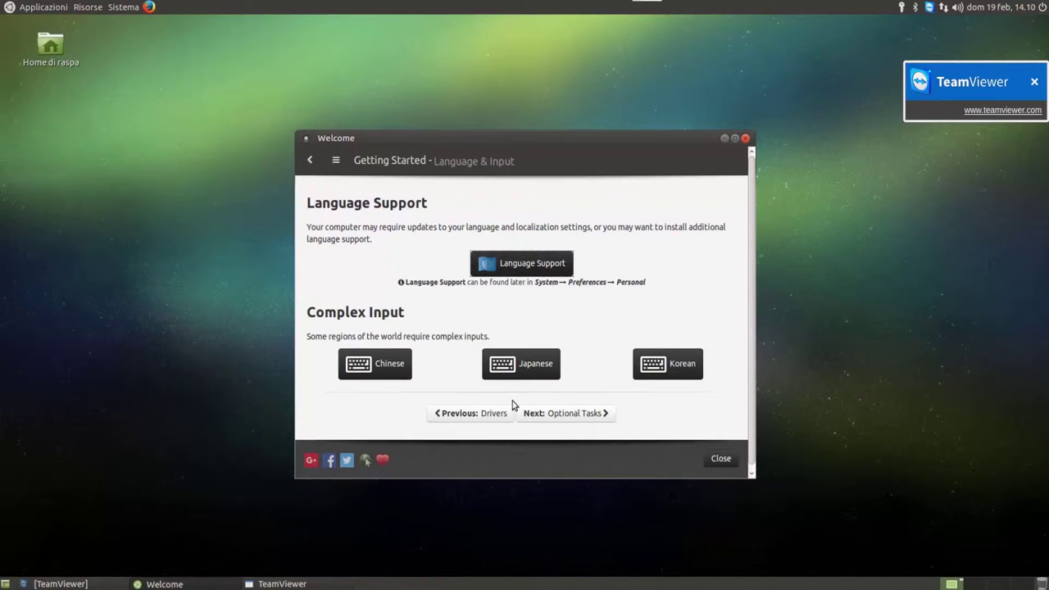
# - View the Optional Tasks topic on backup, firewall and user management, and return to the main Welcome page
pyautogui.click(553, 413)
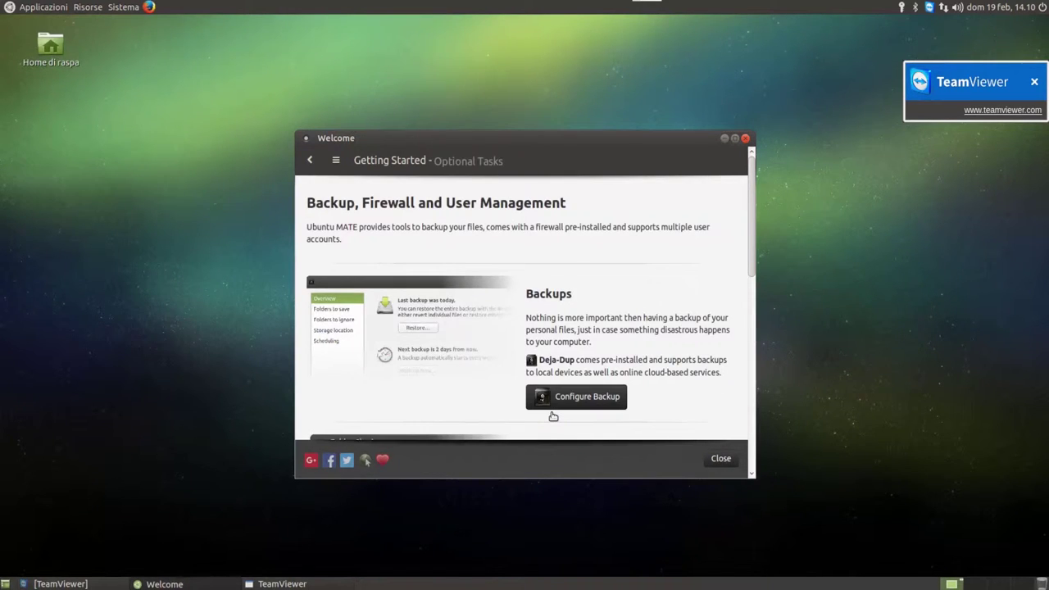
pyautogui.click(311, 160)
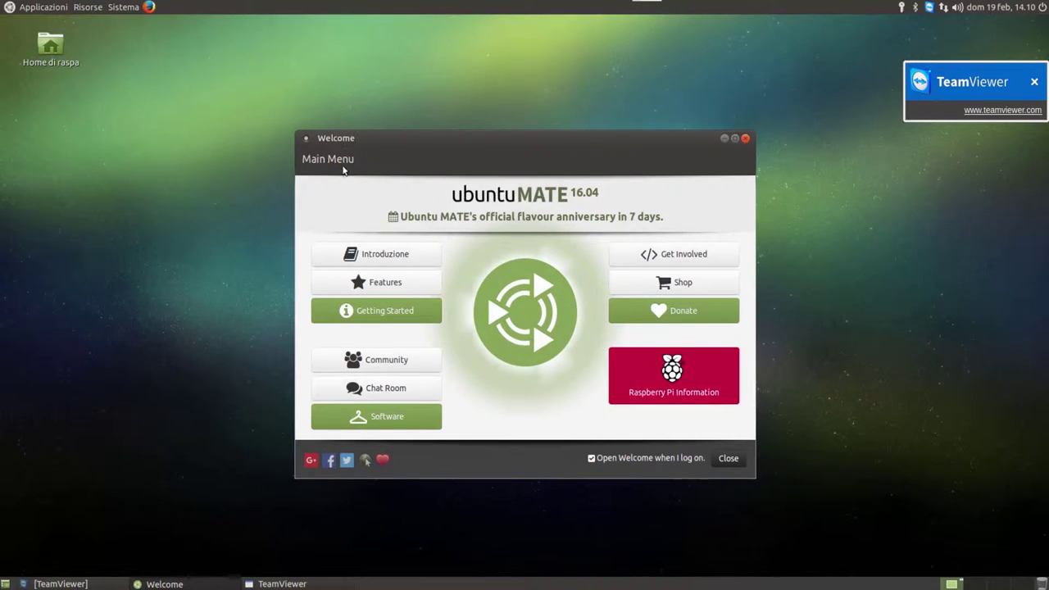
# - Install LibreOffice Base from the Office software category and authenticate with the account password
pyautogui.click(380, 419)
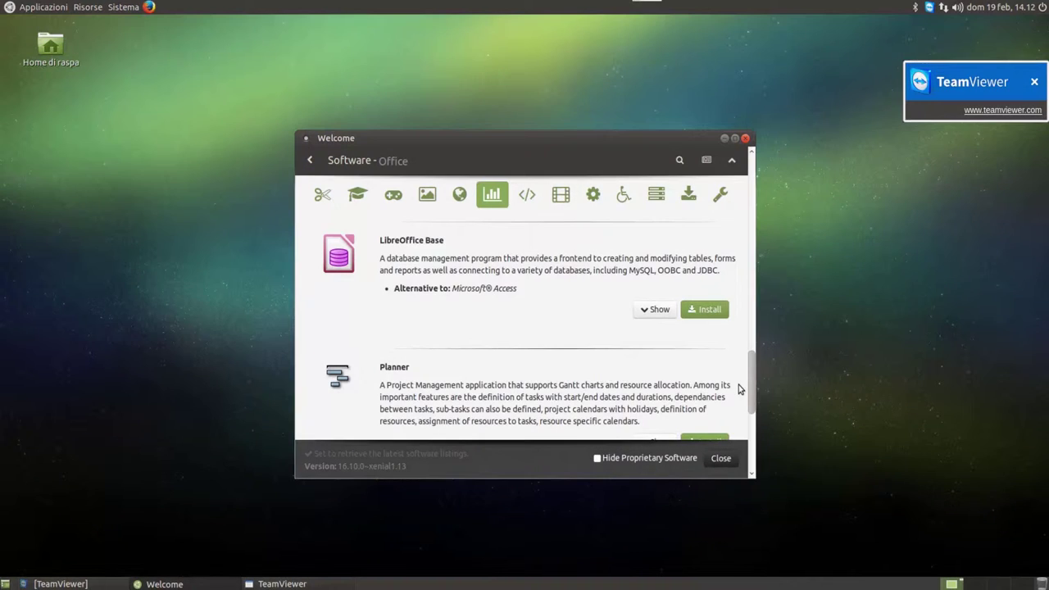
pyautogui.click(714, 309)
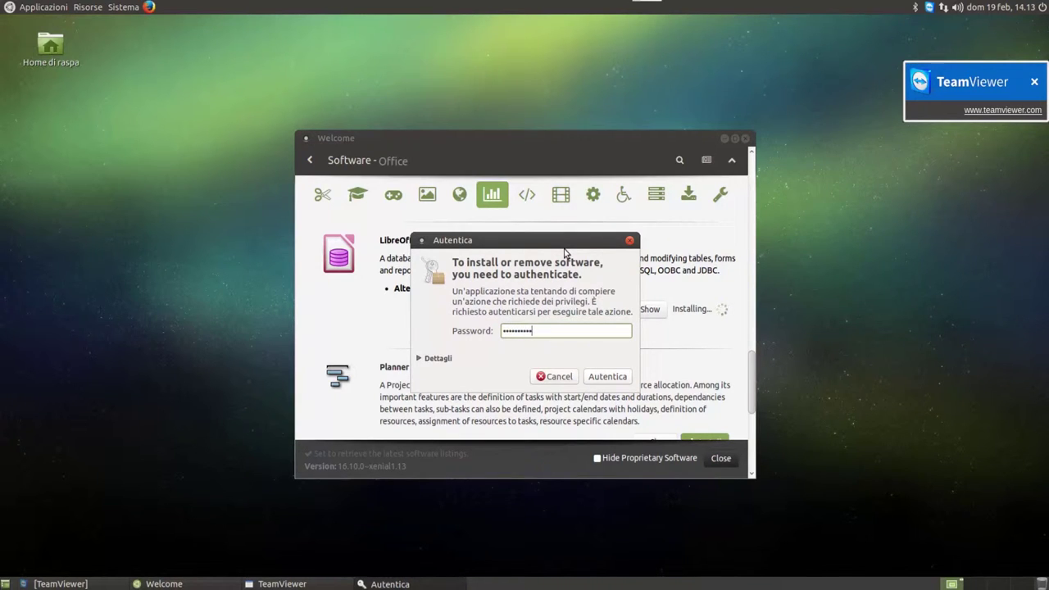
pyautogui.press('Return')
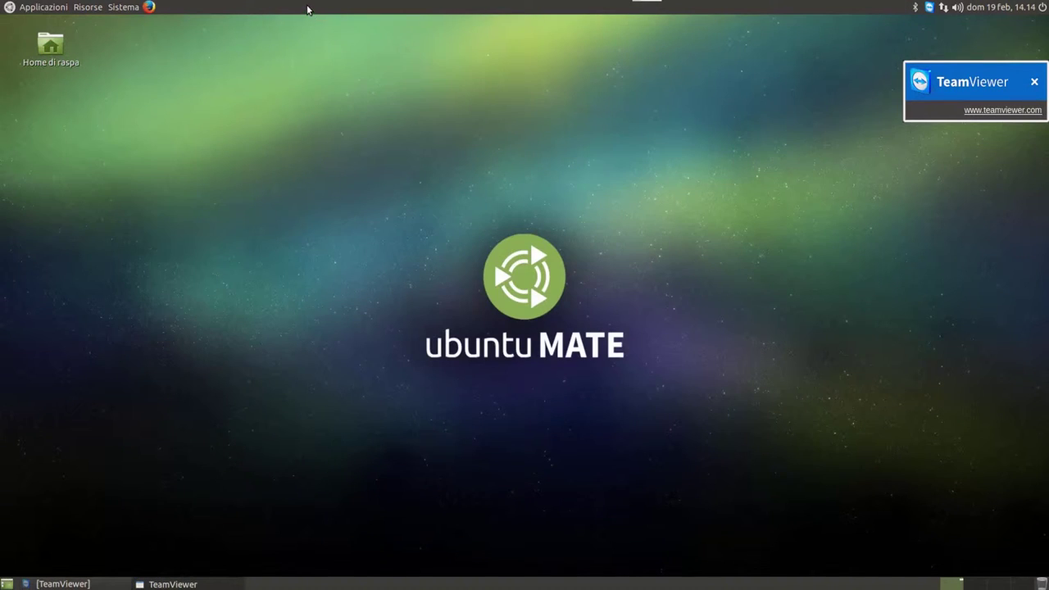
# - Add the Elenco finestre (window list) applet to the desktop's upper panel
pyautogui.rightClick(307, 8)
pyautogui.click(322, 17)
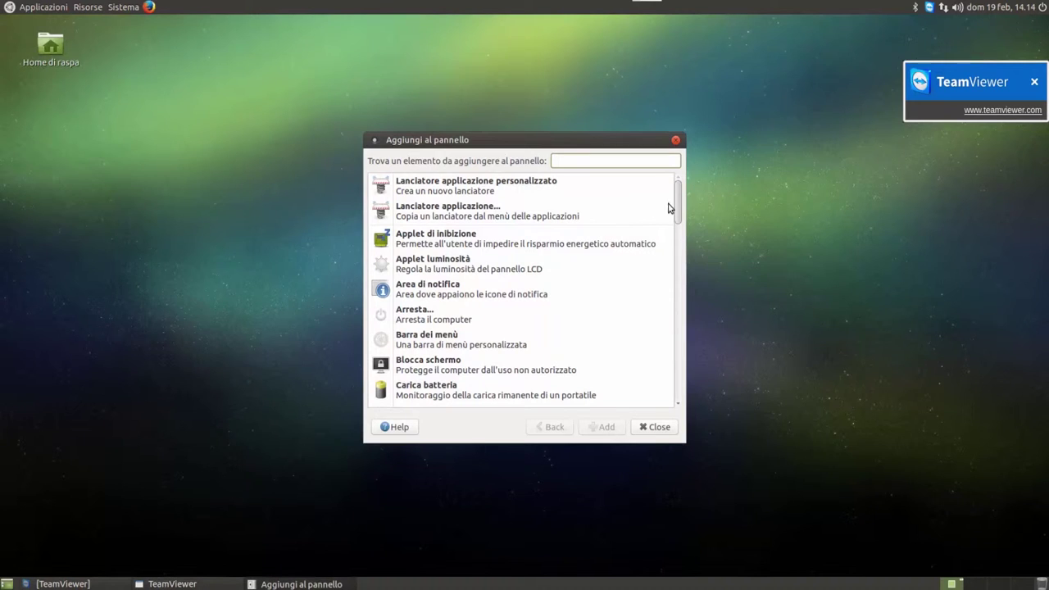
pyautogui.moveTo(679, 202); pyautogui.dragTo(679, 243)
pyautogui.scroll(-15, 679, 243)
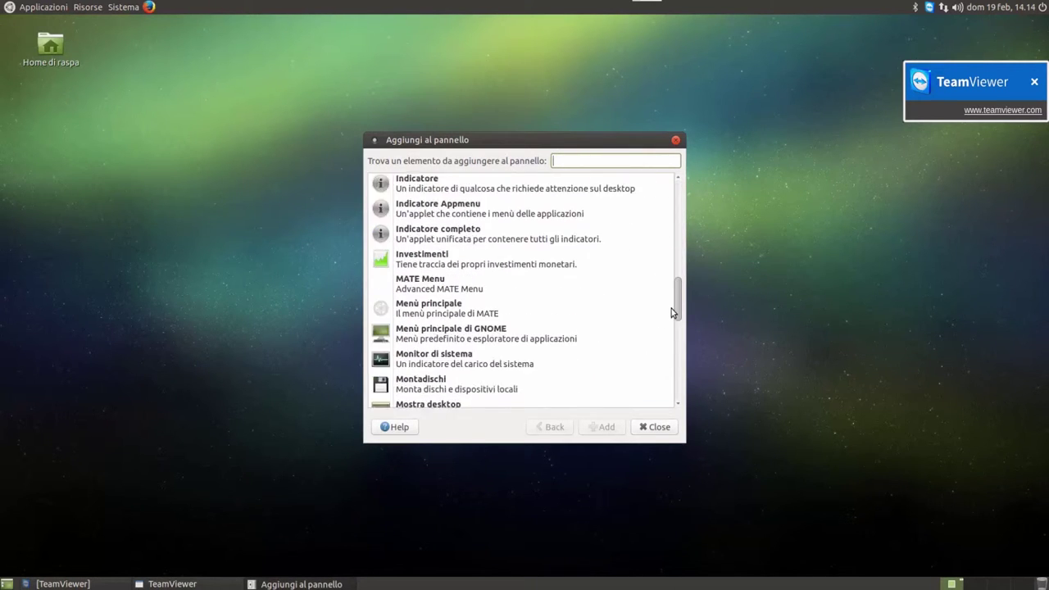
pyautogui.scroll(-10, 671, 320)
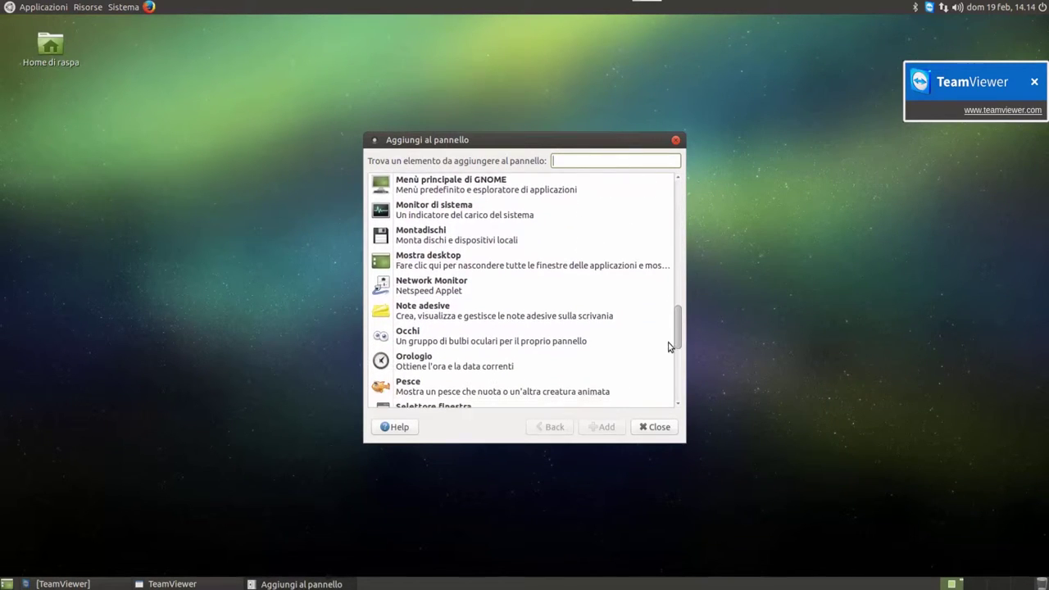
pyautogui.scroll(-3, 668, 373)
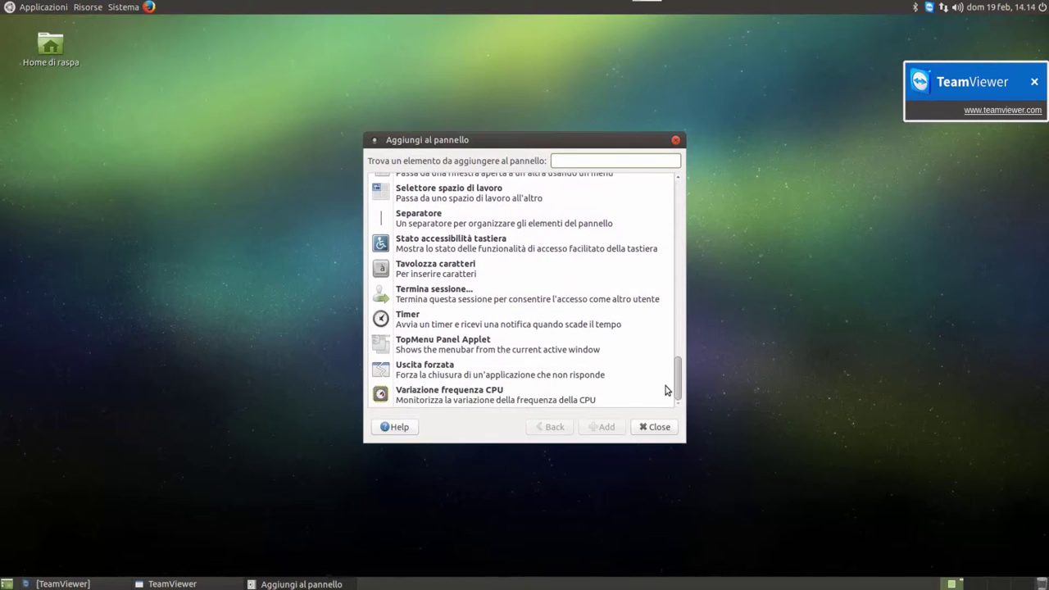
pyautogui.scroll(2, 669, 345)
pyautogui.scroll(12, 667, 327)
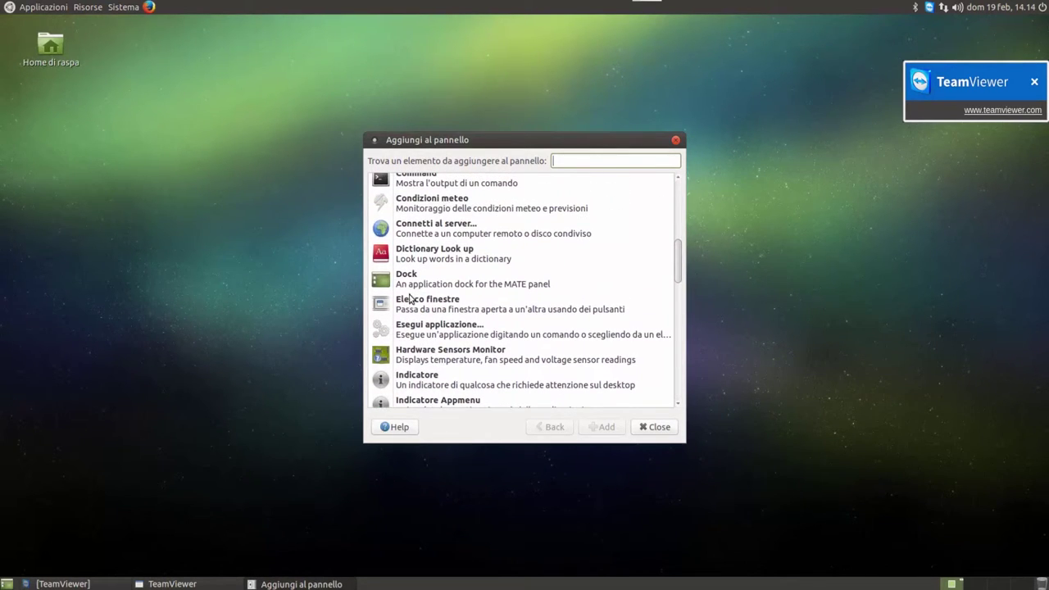
pyautogui.click(416, 300)
pyautogui.click(591, 427)
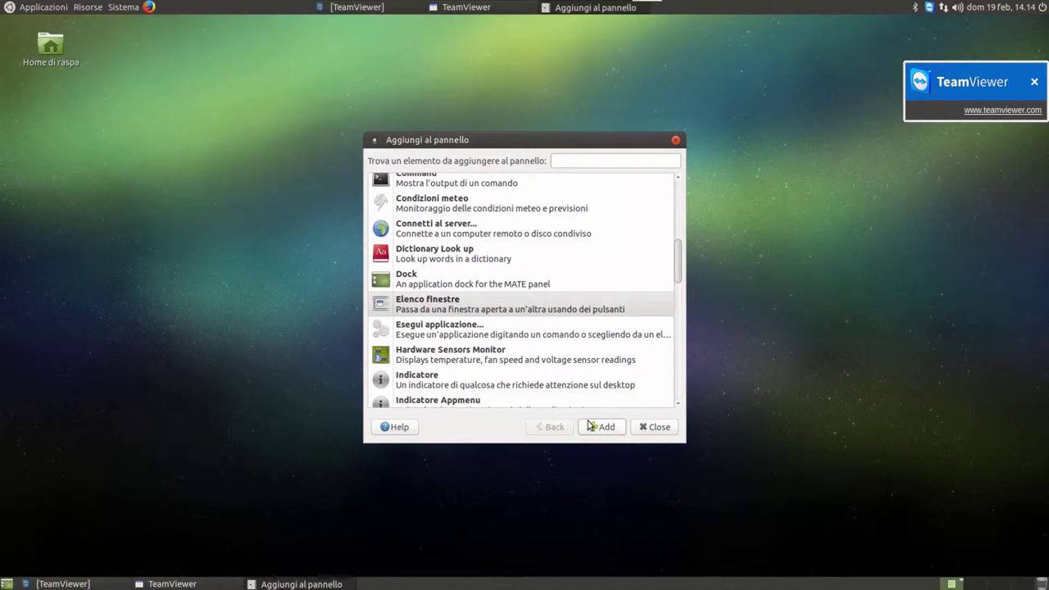
# - Move the window list on the upper panel so it sits directly beside the Firefox launcher
pyautogui.rightClick(314, 11)
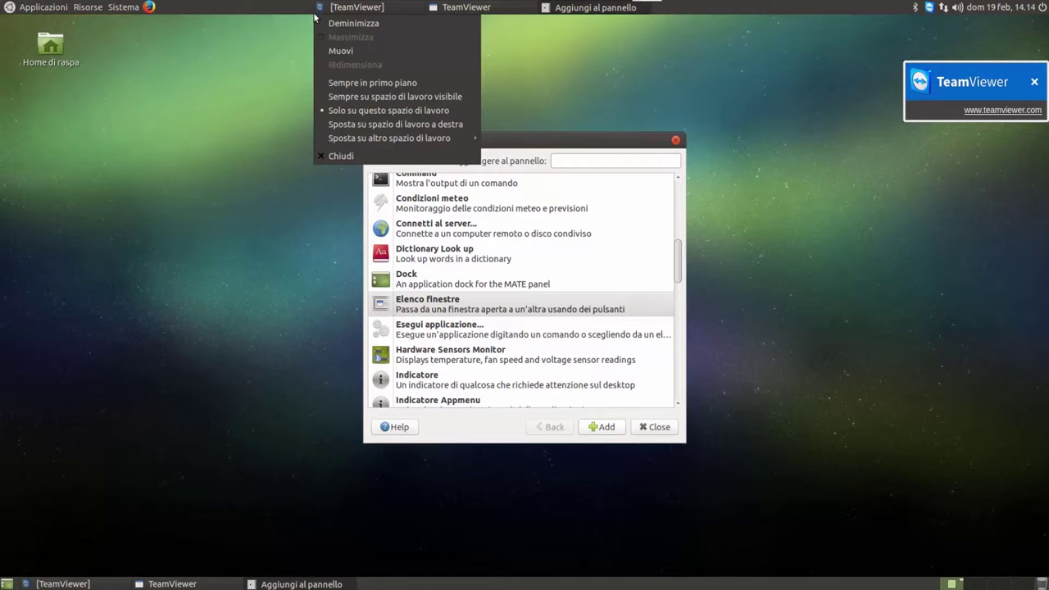
pyautogui.press('Escape')
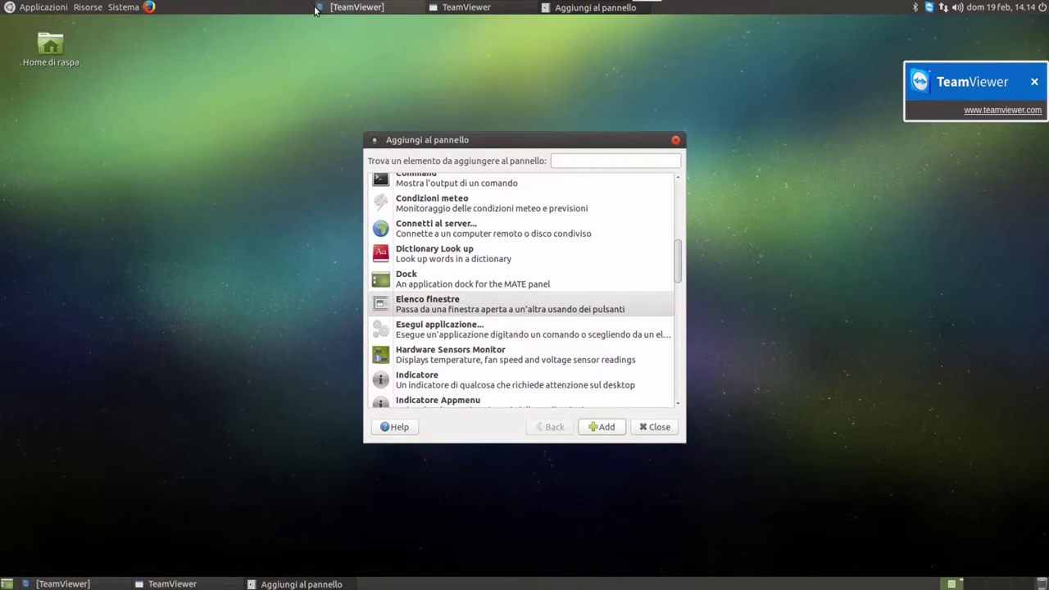
pyautogui.moveTo(290, 9); pyautogui.dragTo(157, 6)
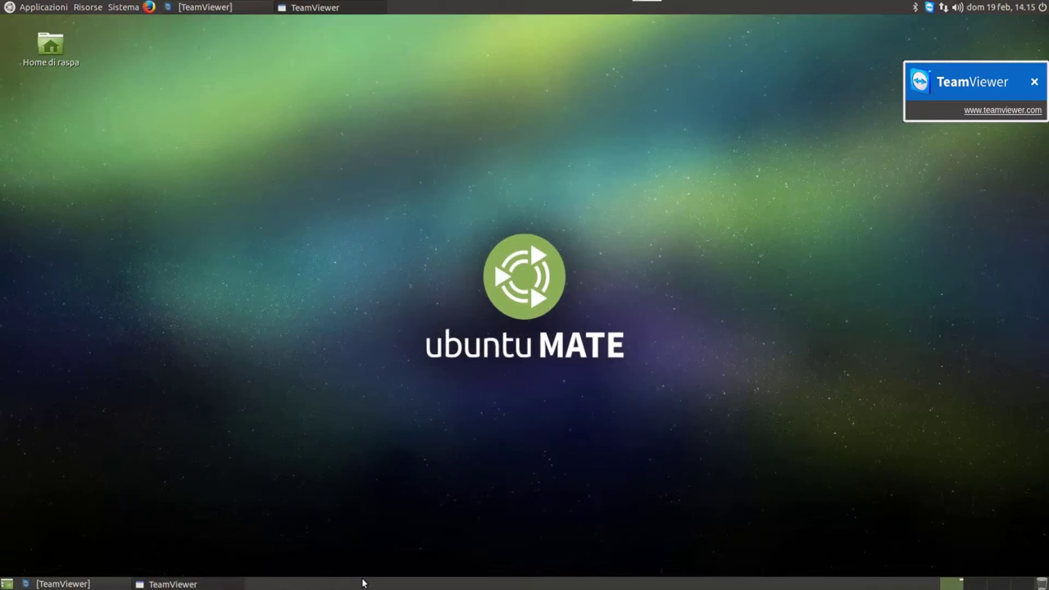
# - Delete the desktop's lower panel and confirm its removal
pyautogui.rightClick(362, 584)
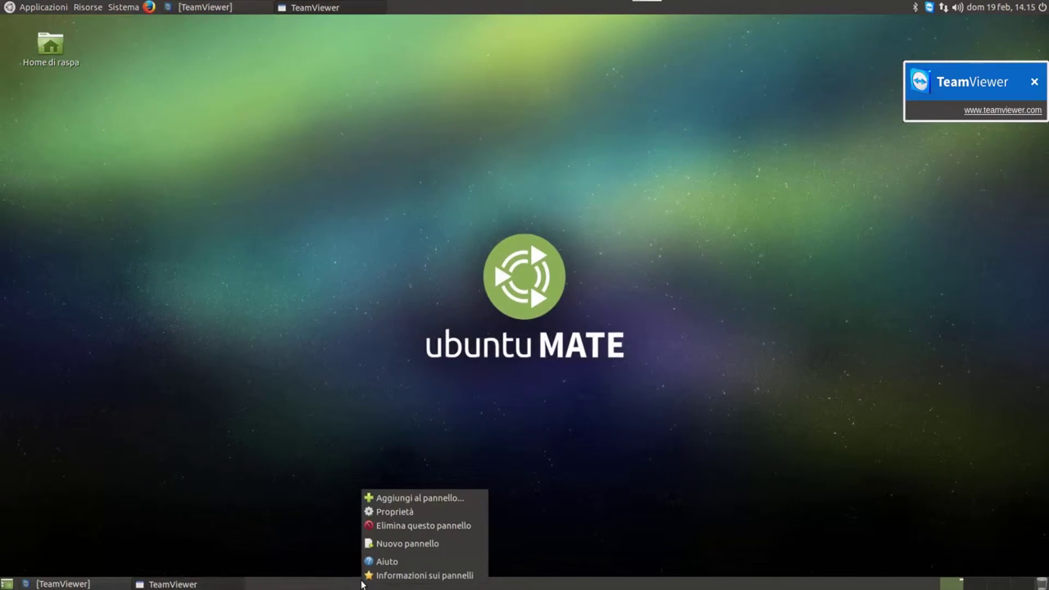
pyautogui.click(385, 527)
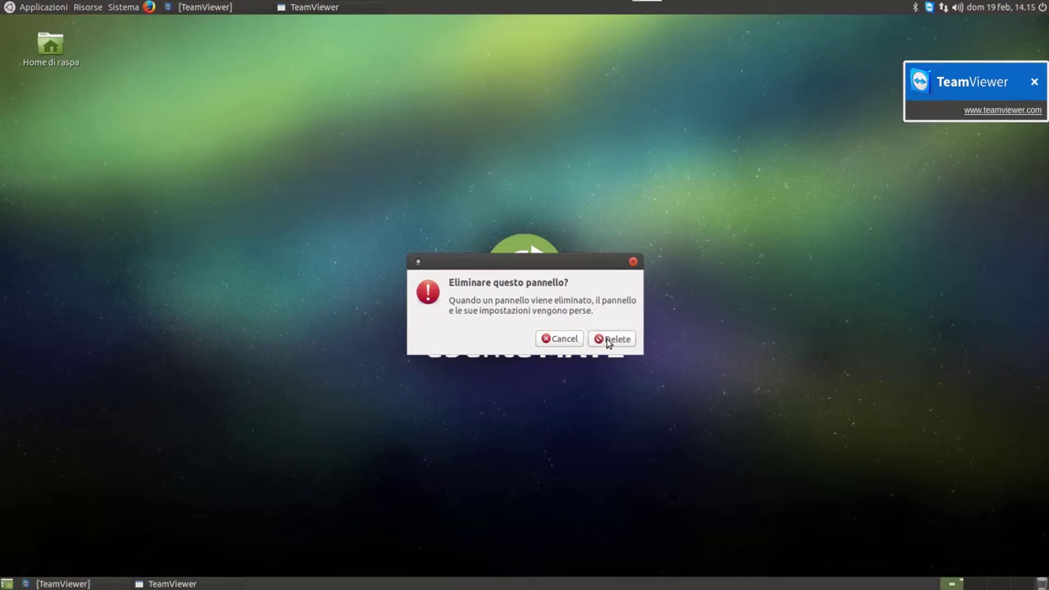
pyautogui.click(610, 339)
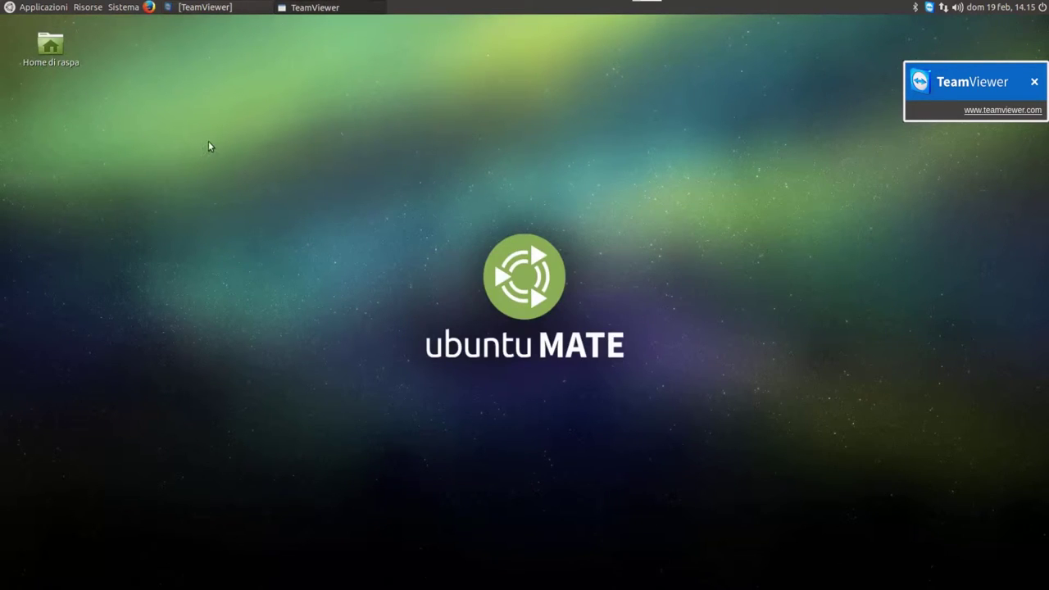
# - Examine the installed applications by category, from Audio e video to Ufficio, and the Risorse (places) entries
pyautogui.click(46, 10)
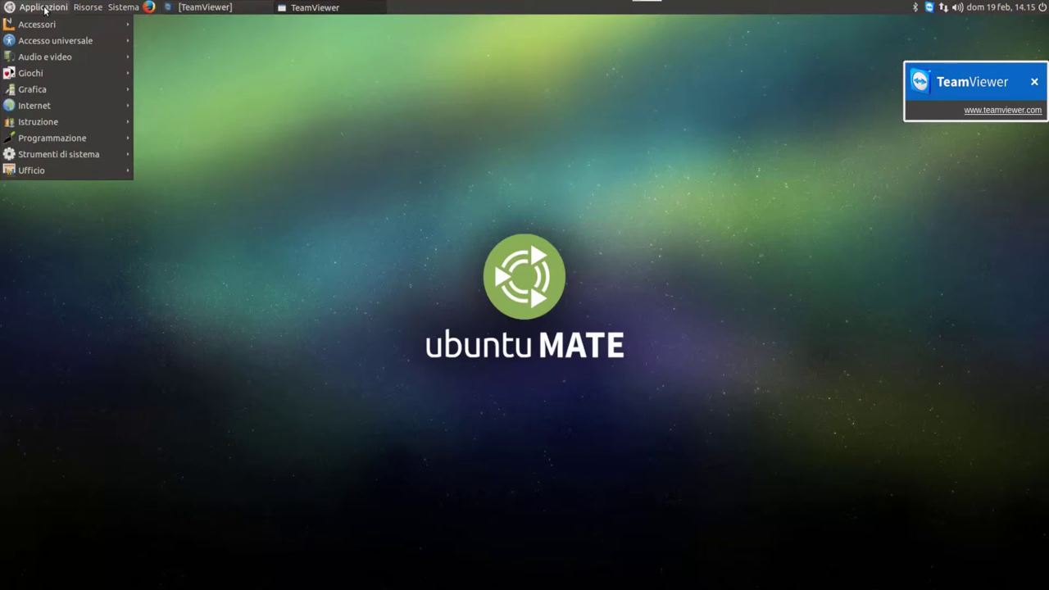
pyautogui.moveTo(48, 58)
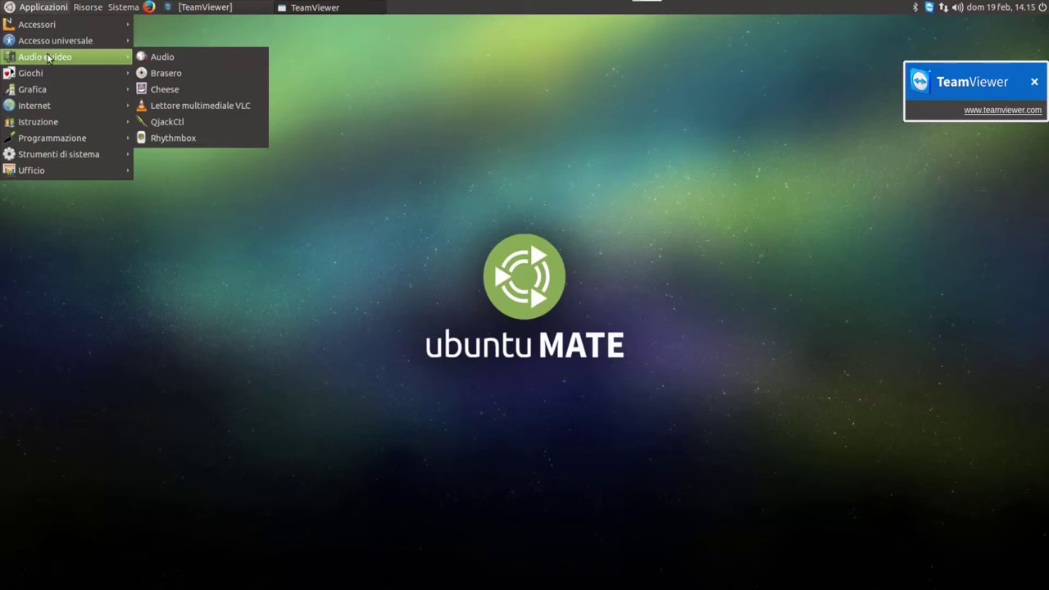
pyautogui.moveTo(47, 90)
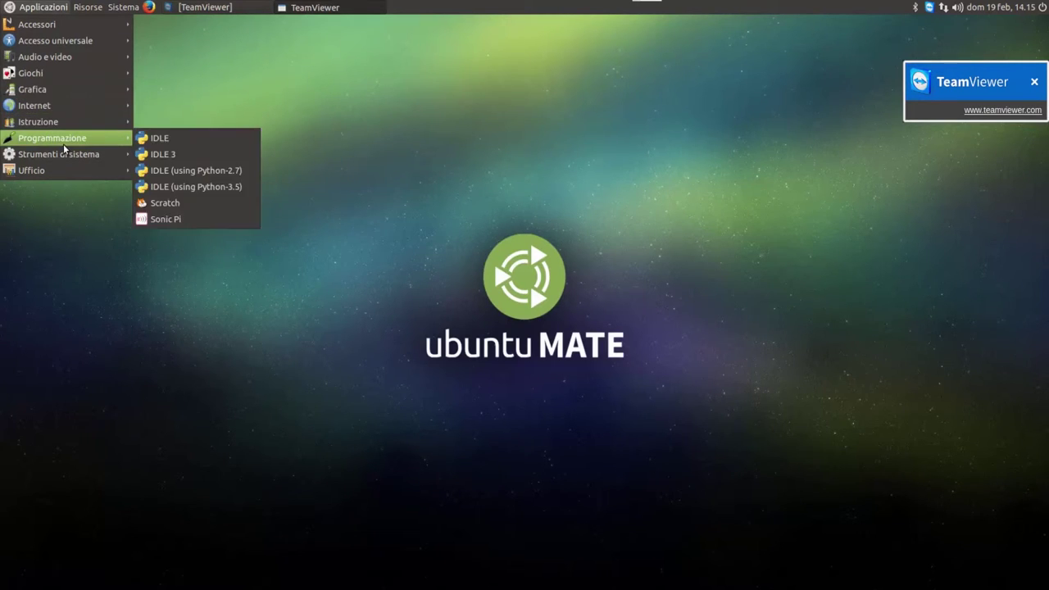
pyautogui.moveTo(69, 128)
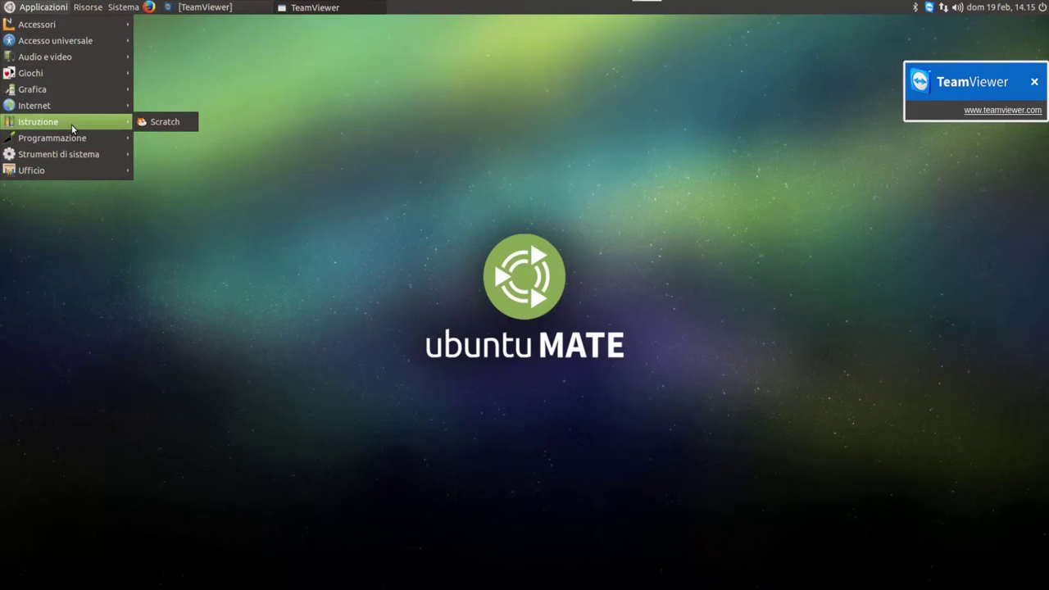
pyautogui.moveTo(98, 151)
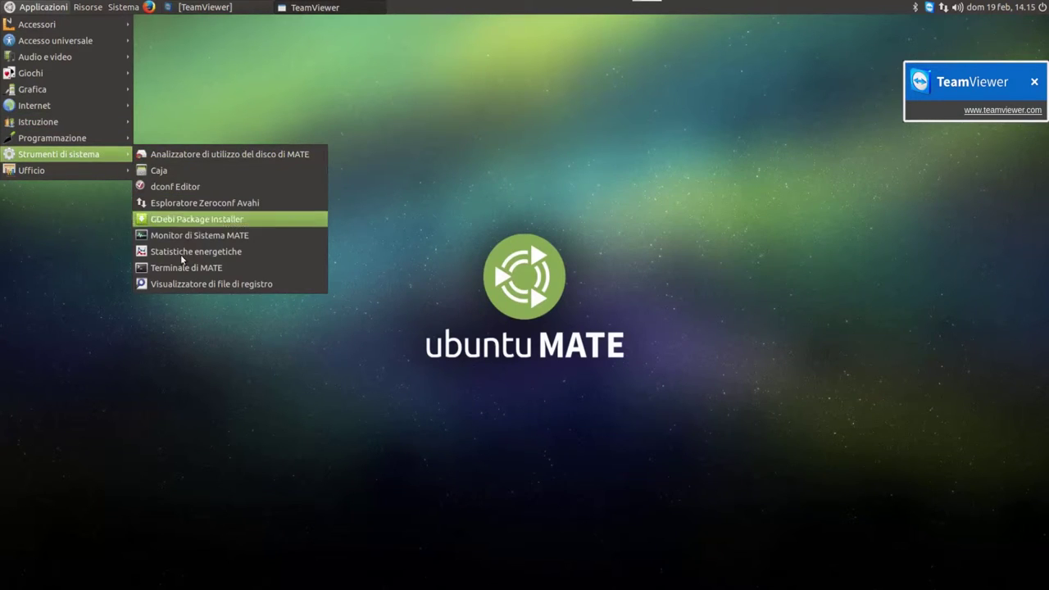
pyautogui.moveTo(114, 175)
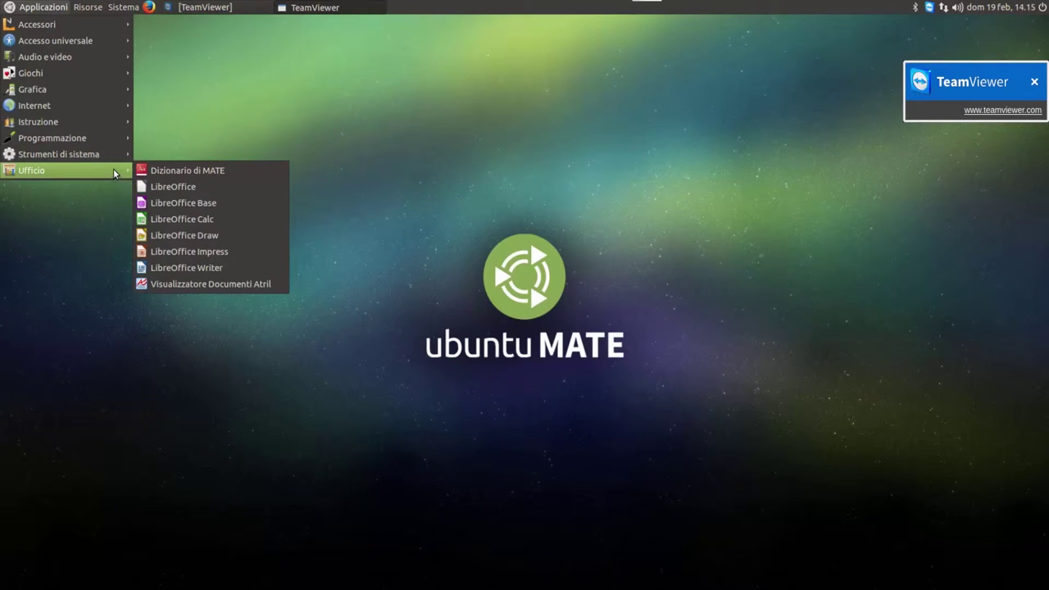
pyautogui.moveTo(96, 11)
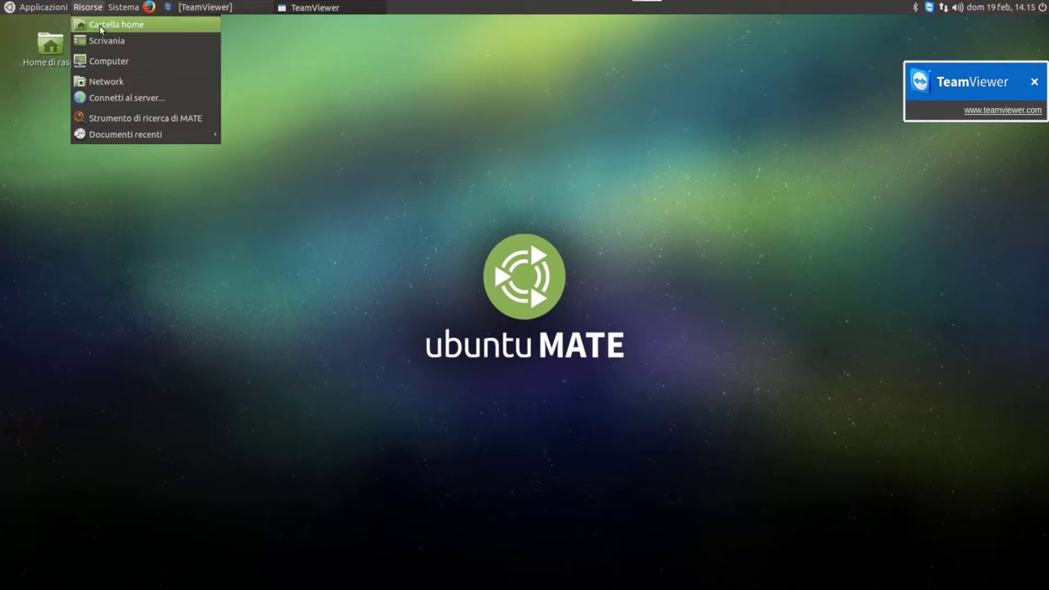
pyautogui.moveTo(118, 131)
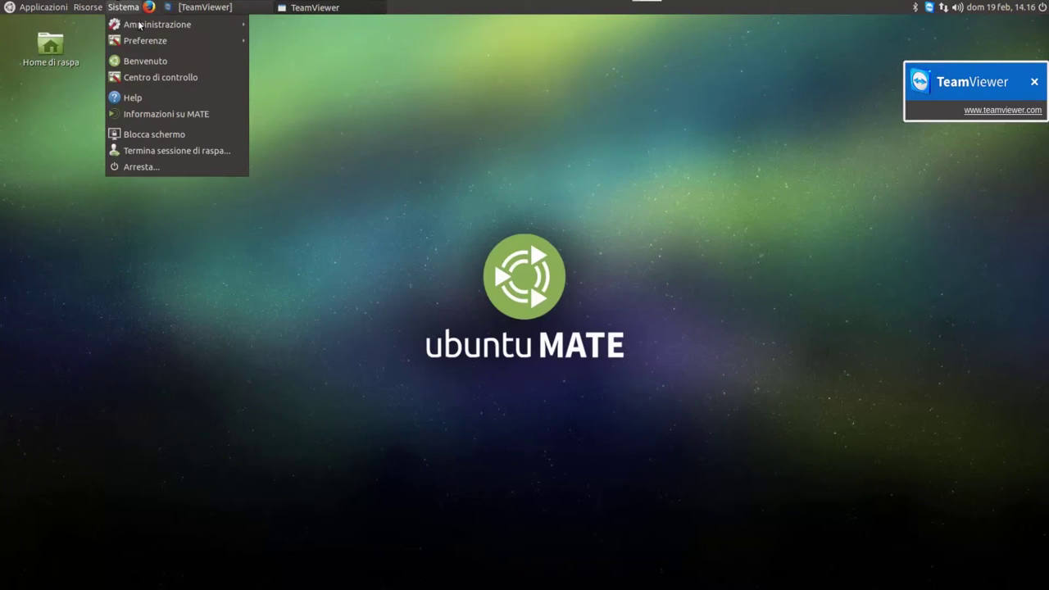
# - Open the appearance preferences, try the Green-Submarine theme and settle on the Blue-Submarine theme
pyautogui.moveTo(223, 40)
pyautogui.moveTo(283, 43)
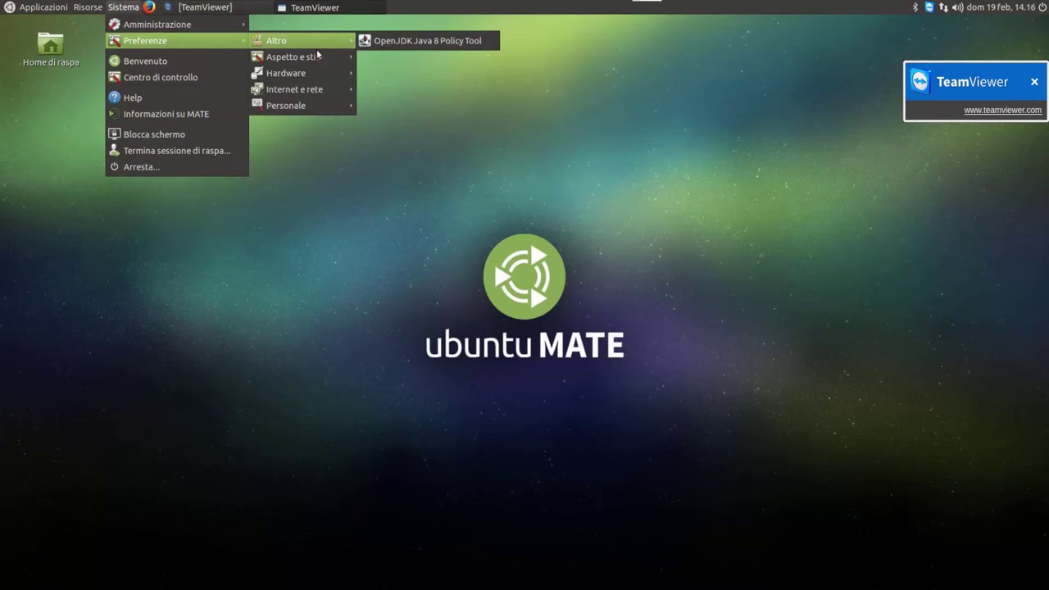
pyautogui.moveTo(317, 61)
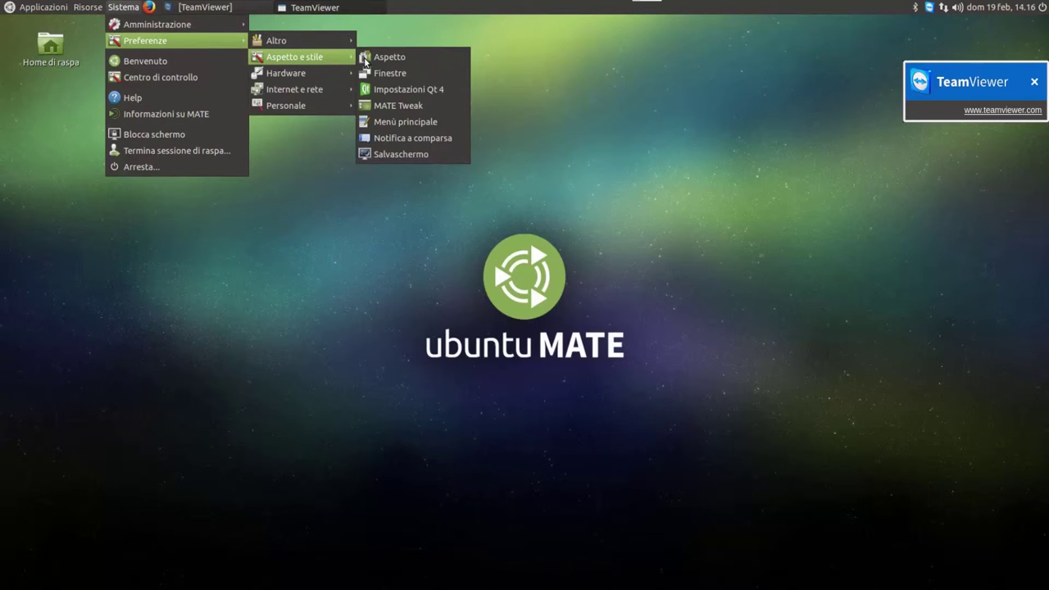
pyautogui.click(369, 59)
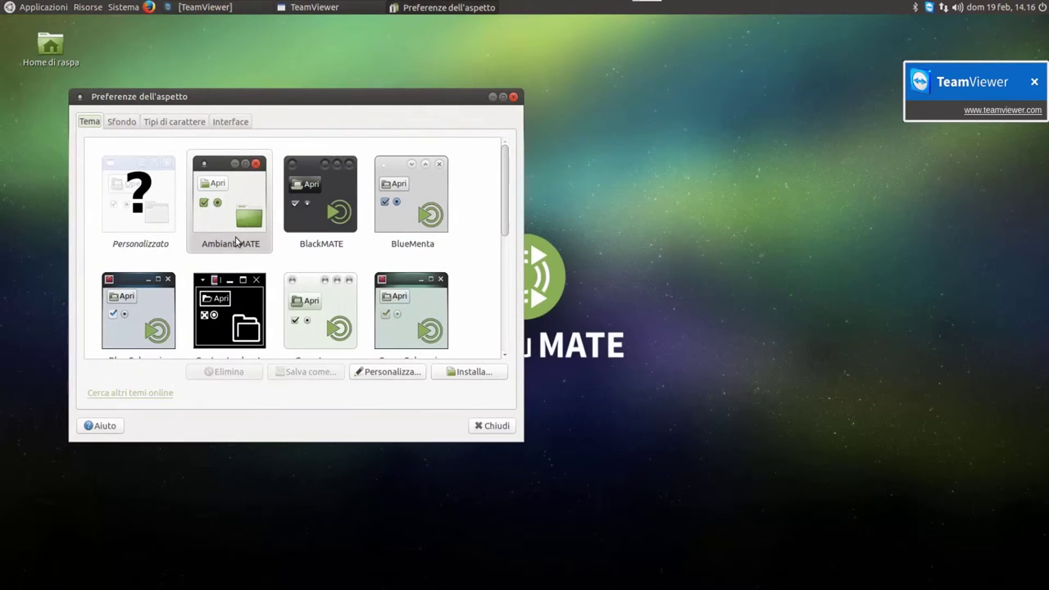
pyautogui.click(161, 301)
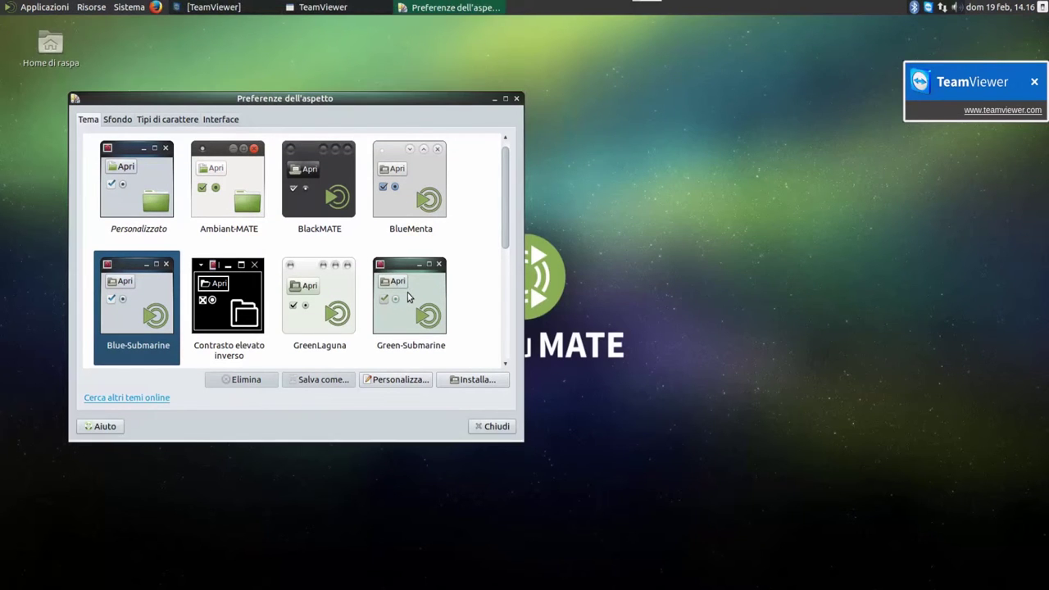
pyautogui.click(407, 296)
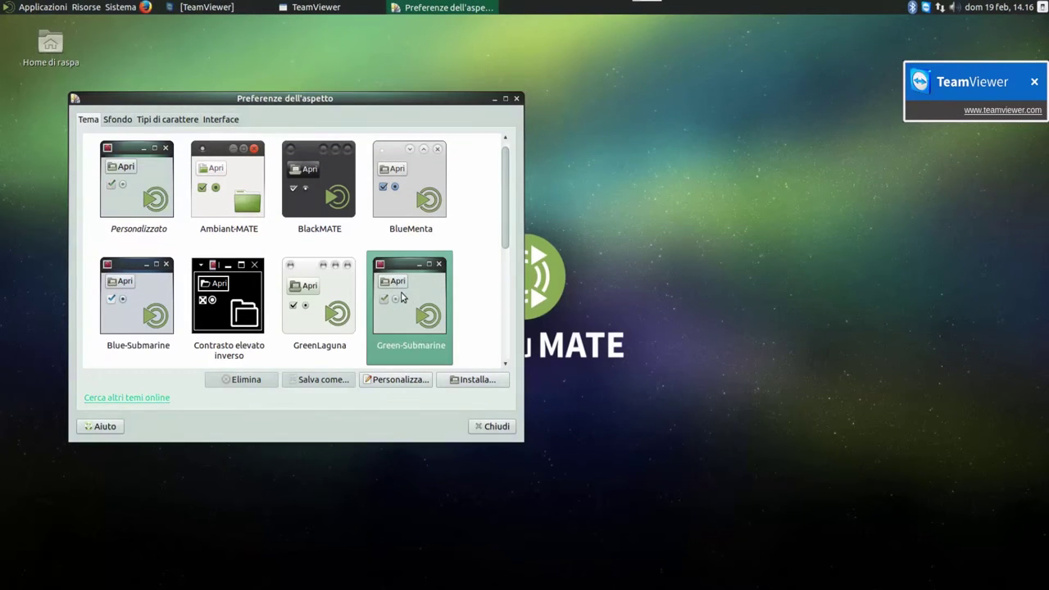
pyautogui.click(152, 298)
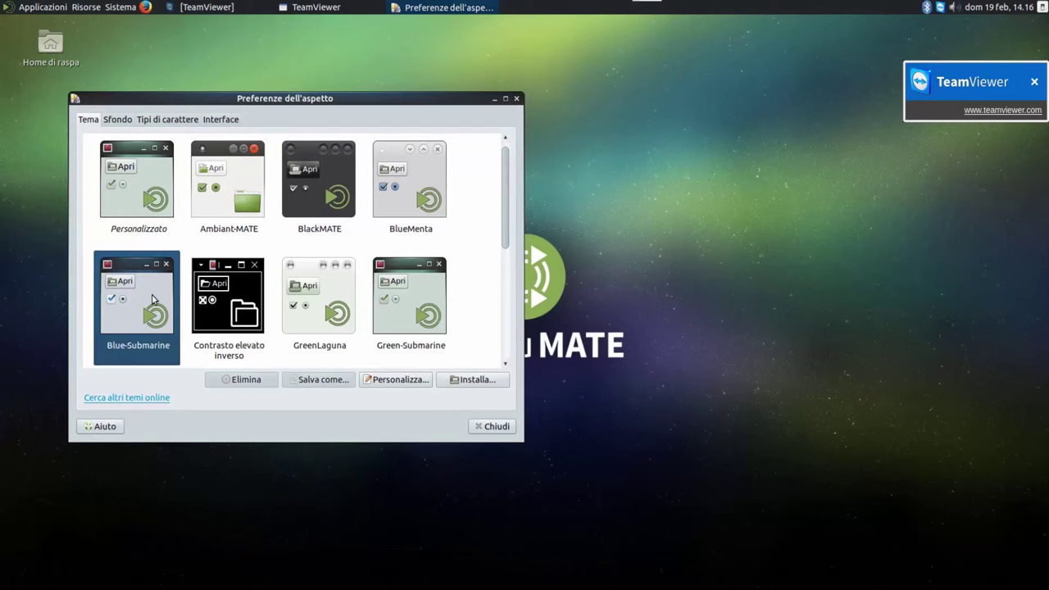
# - Customize the Blue-Submarine theme with the MATE-Faenza-Dark icon set and close the appearance preferences
pyautogui.click(386, 380)
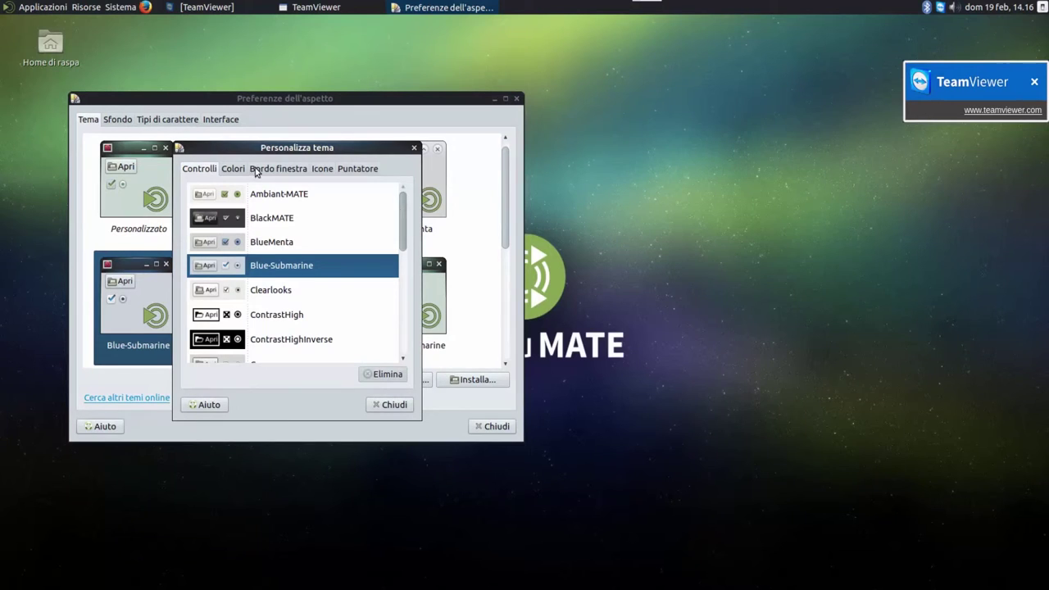
pyautogui.click(321, 170)
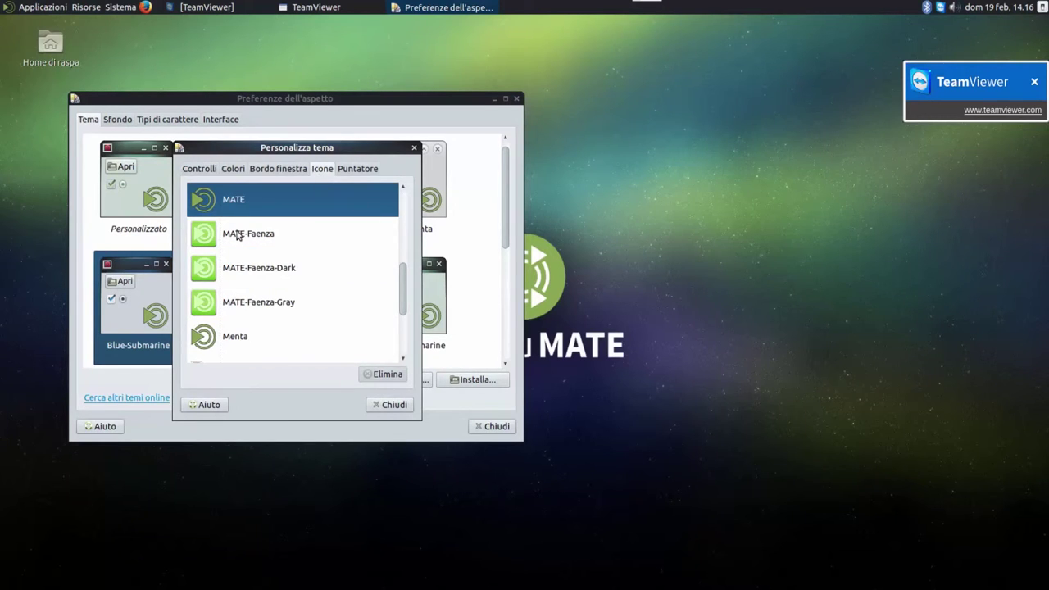
pyautogui.click(203, 237)
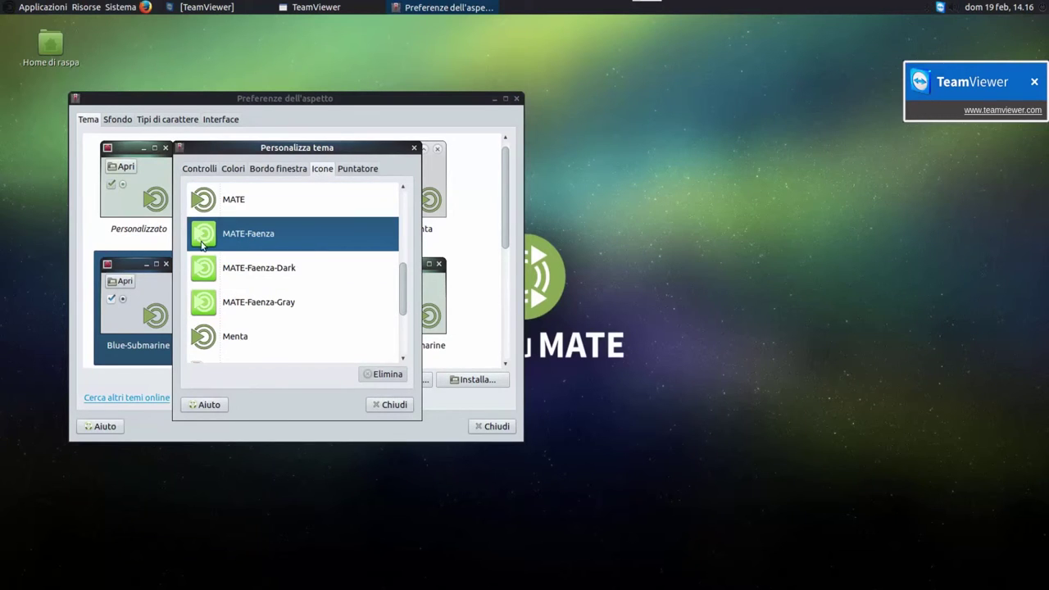
pyautogui.click(200, 268)
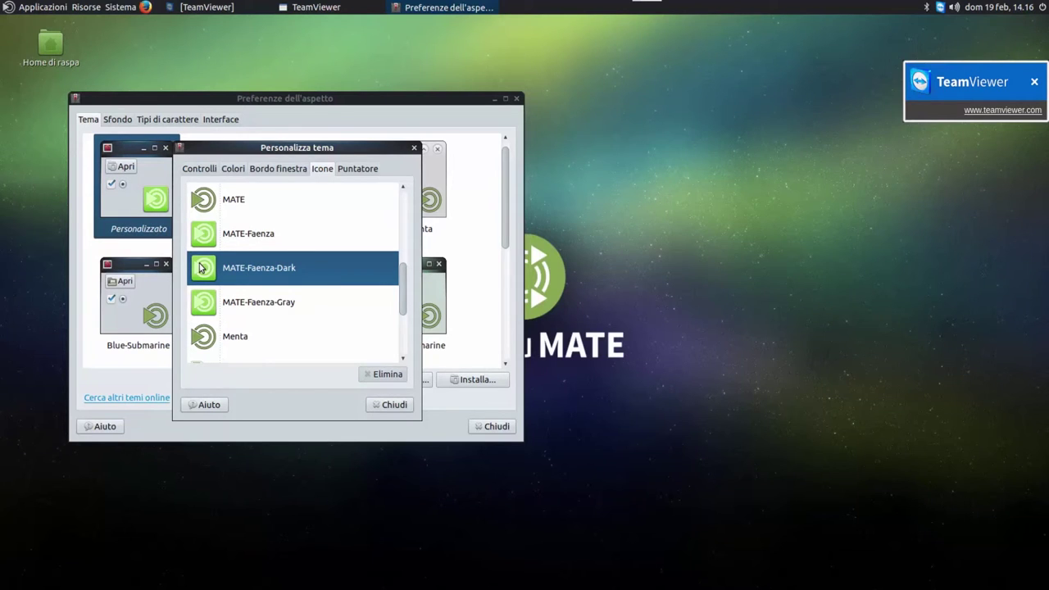
pyautogui.click(379, 405)
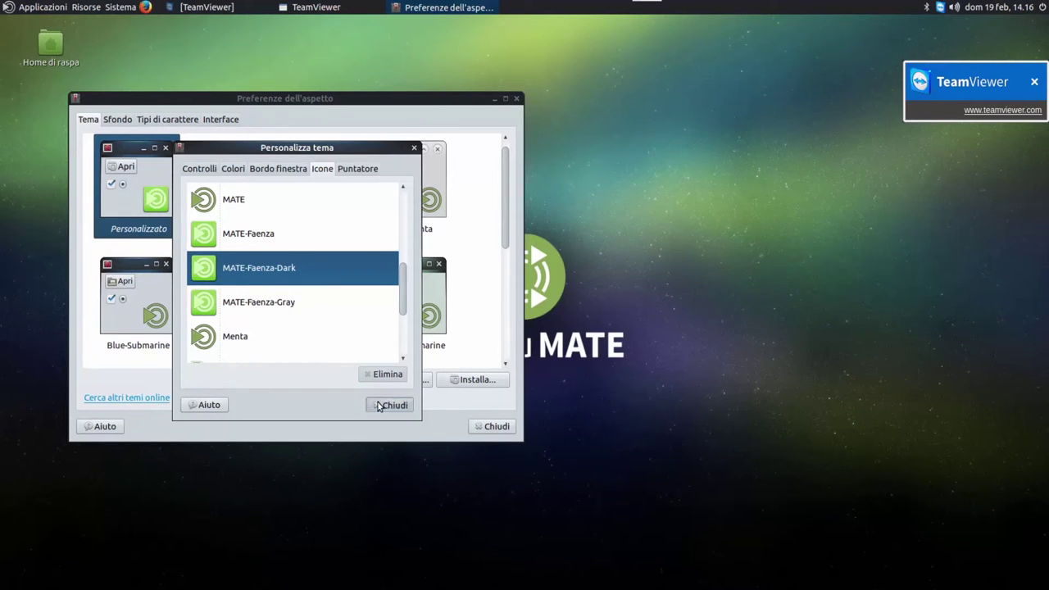
pyautogui.click(485, 425)
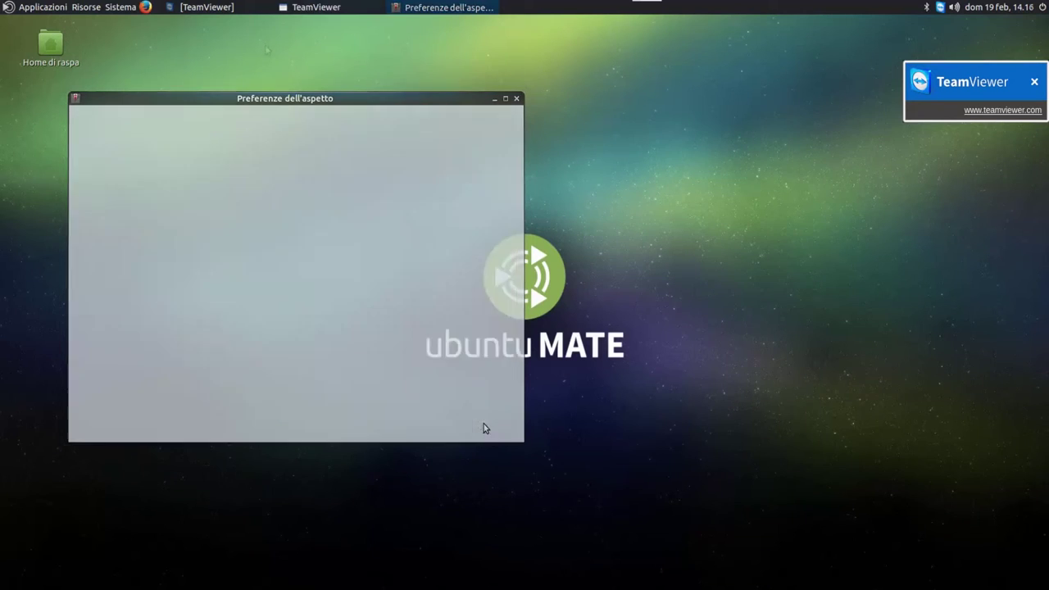
# - Change the desktop background to the plain sunny green field picture with blue sky, and close the preferences
pyautogui.rightClick(346, 133)
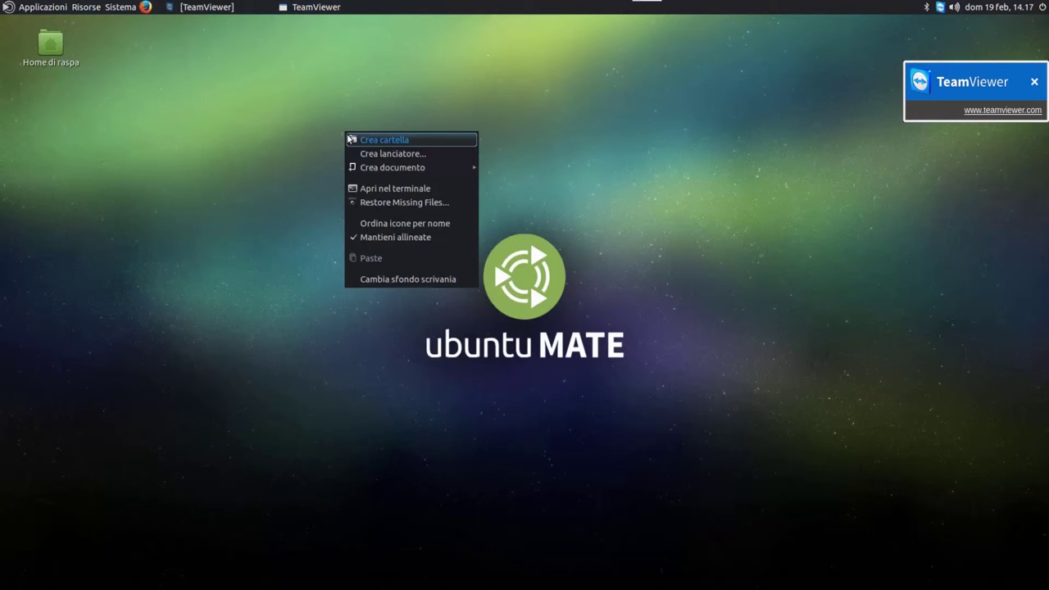
pyautogui.click(387, 280)
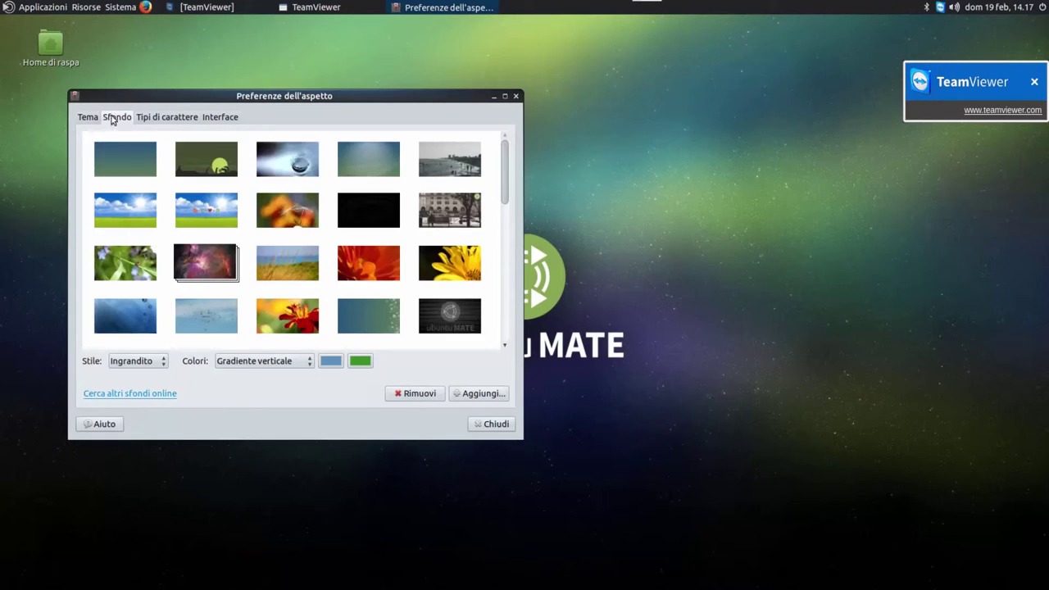
pyautogui.moveTo(206, 100); pyautogui.dragTo(372, 112)
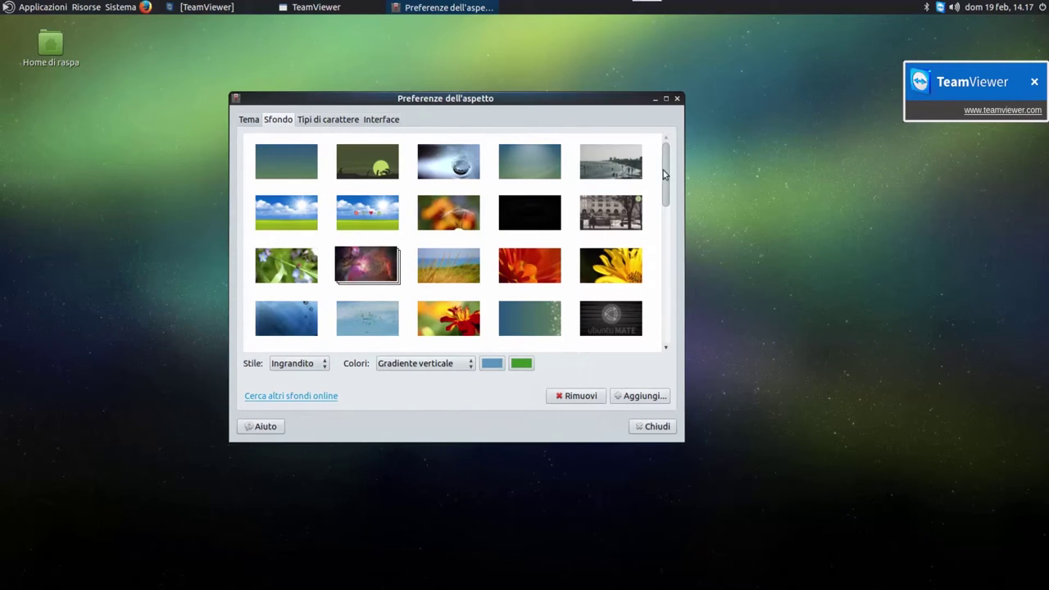
pyautogui.moveTo(664, 169); pyautogui.dragTo(654, 321)
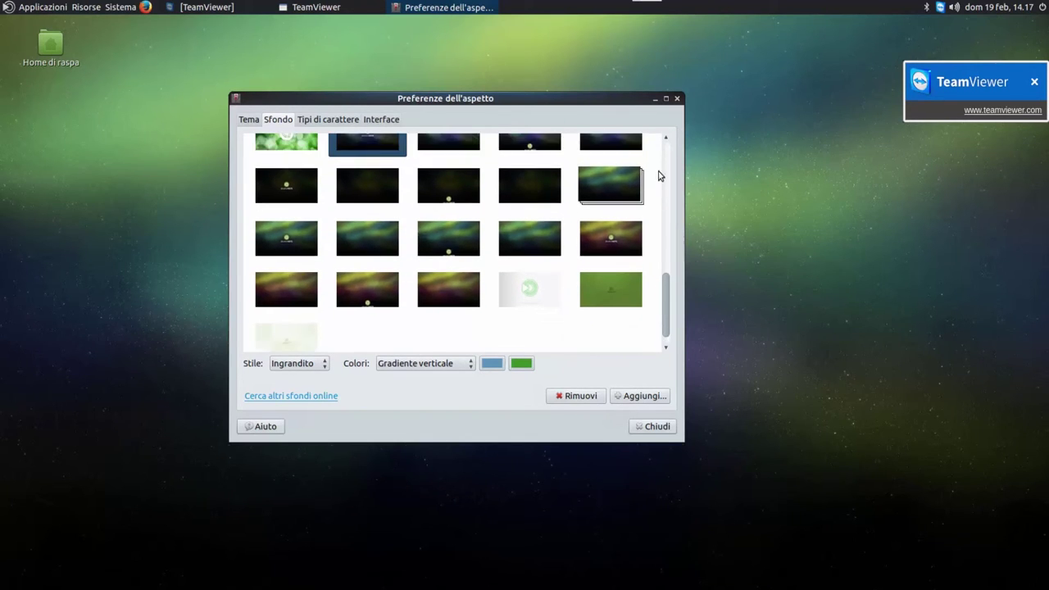
pyautogui.scroll(10, 660, 177)
pyautogui.click(290, 207)
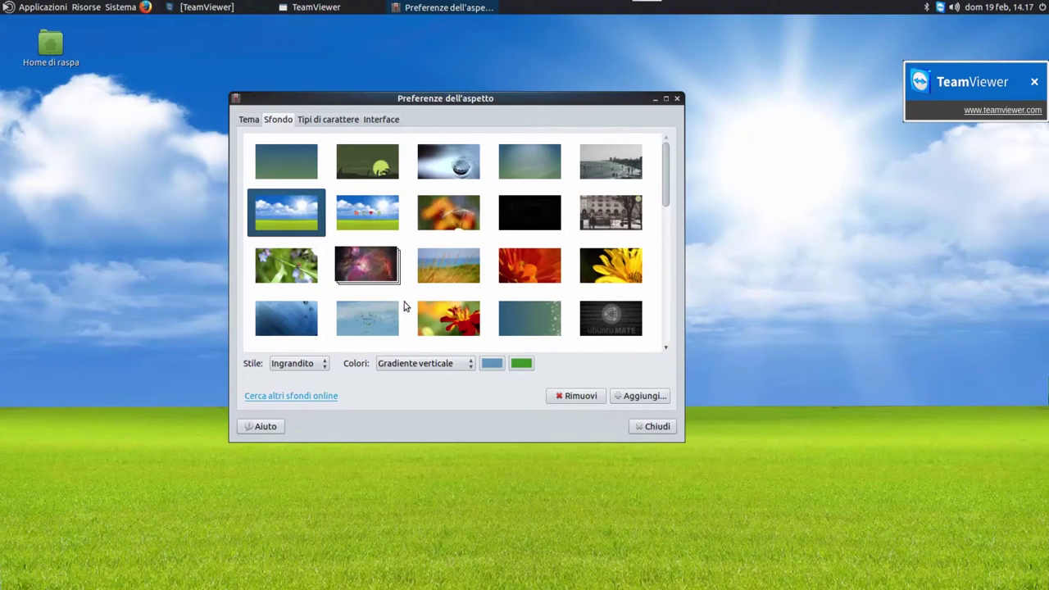
pyautogui.click(652, 427)
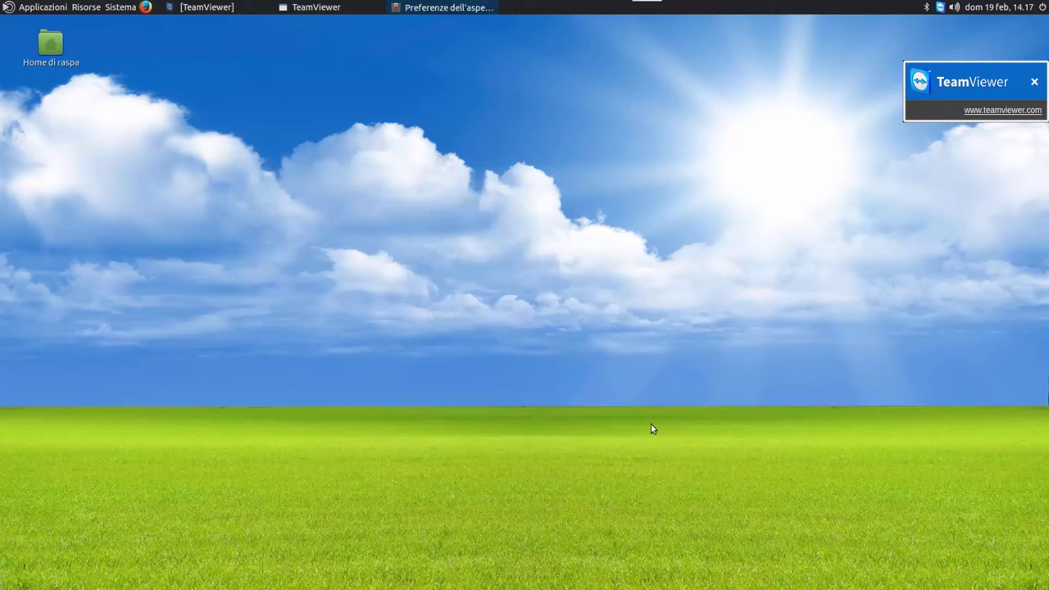
# - Enable the Computer, Cestino and Rete desktop icons in MATE Tweak and close it
pyautogui.click(119, 9)
pyautogui.moveTo(156, 41)
pyautogui.moveTo(310, 59)
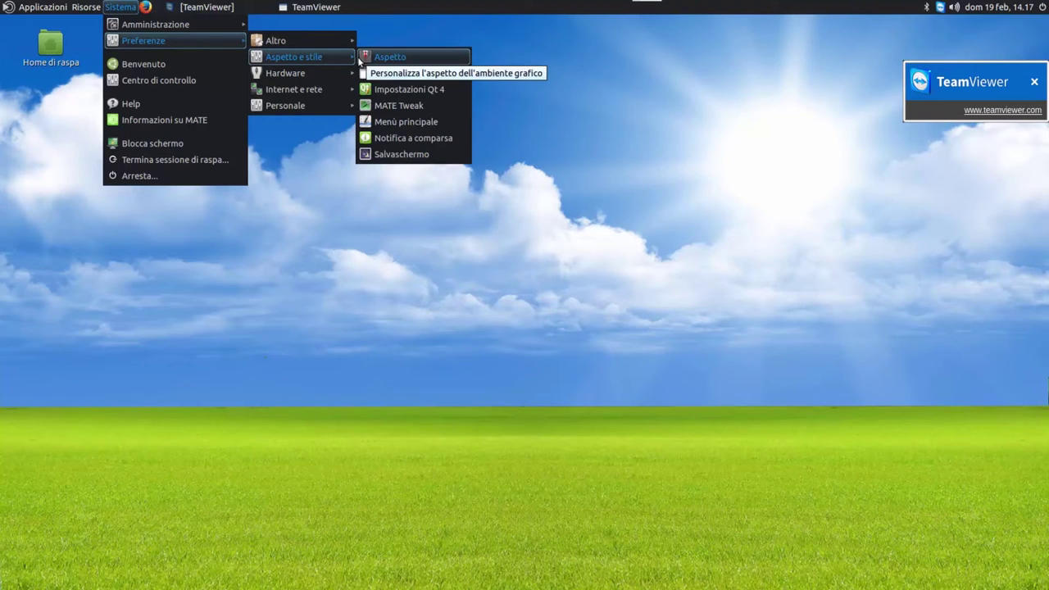
pyautogui.click(414, 108)
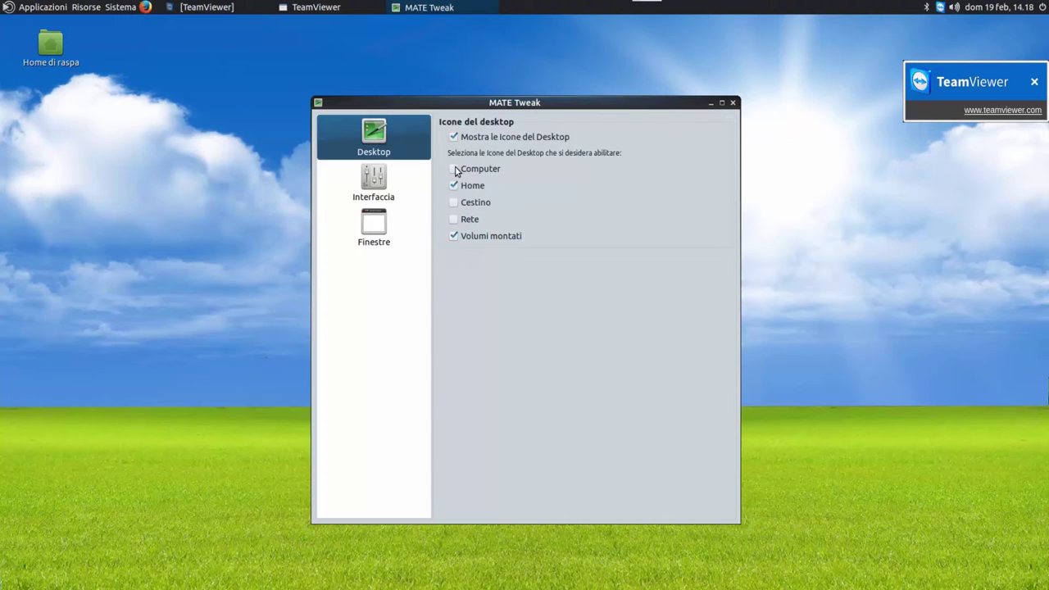
pyautogui.click(455, 169)
pyautogui.click(455, 203)
pyautogui.click(455, 219)
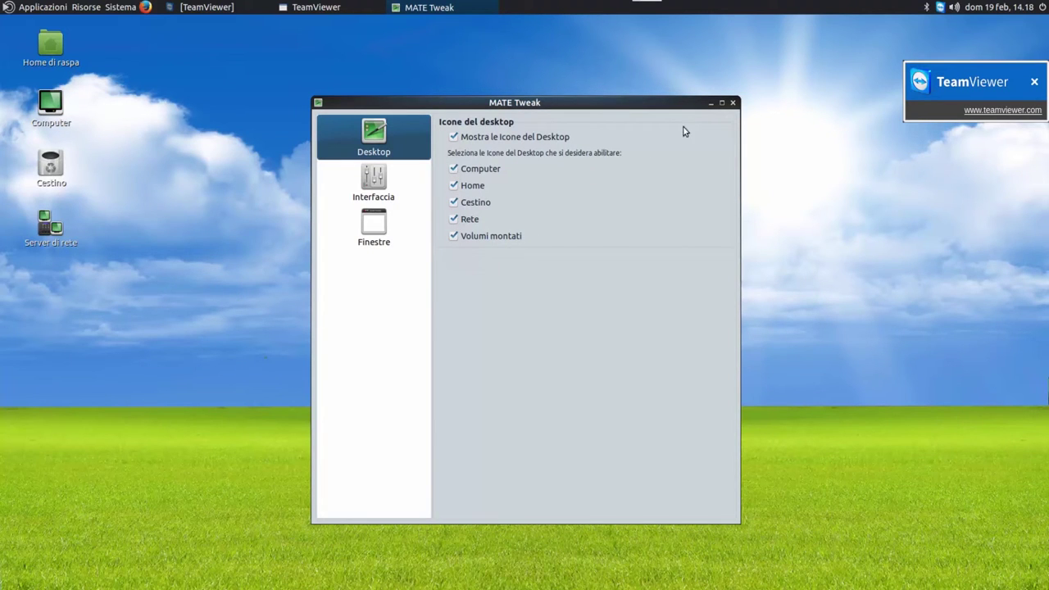
pyautogui.click(733, 104)
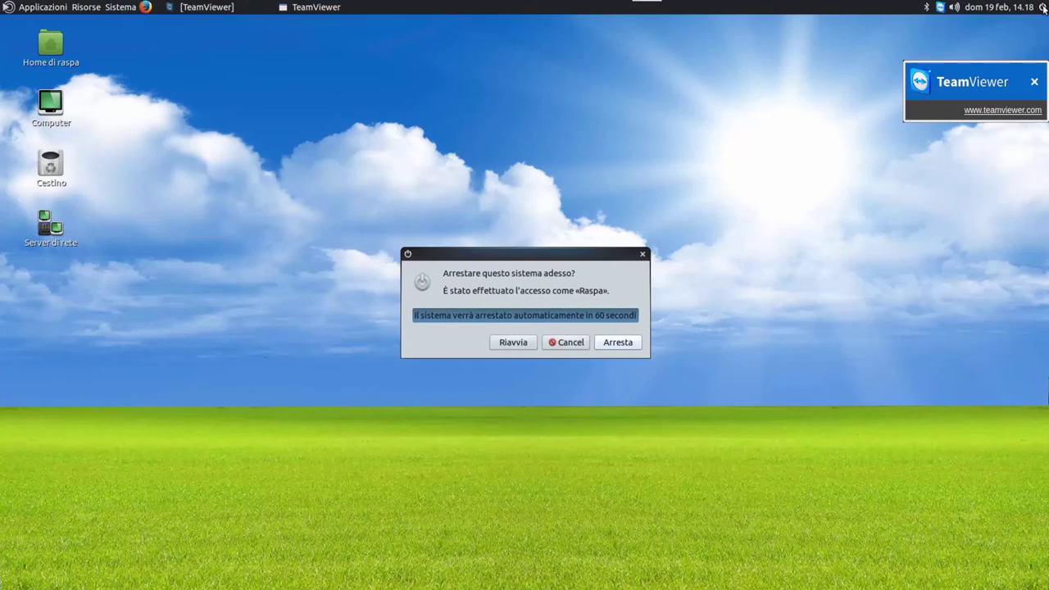
# - Shut down the system and confirm with Arresta
pyautogui.click(620, 343)
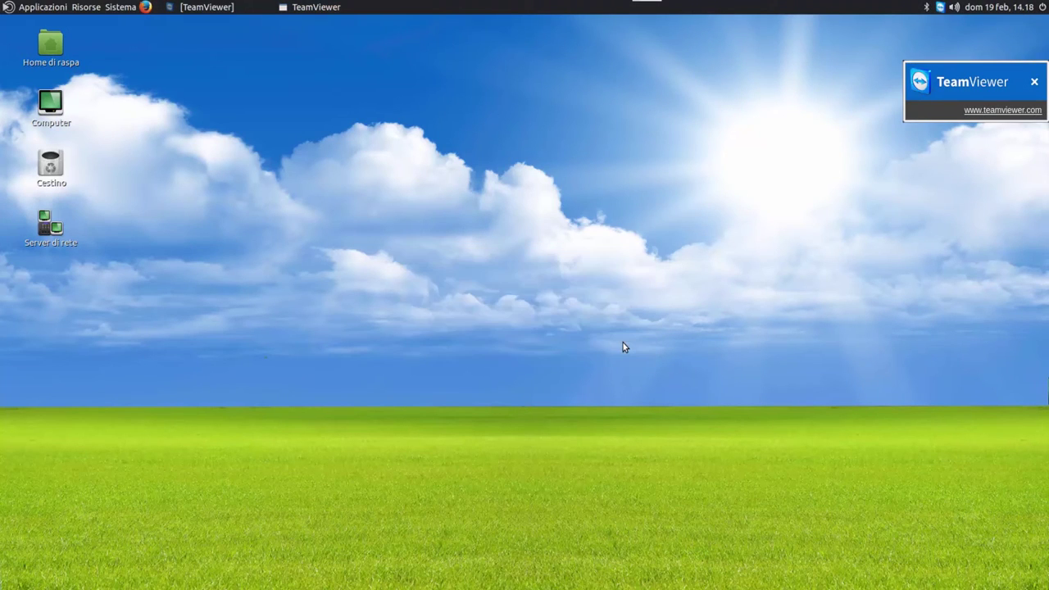